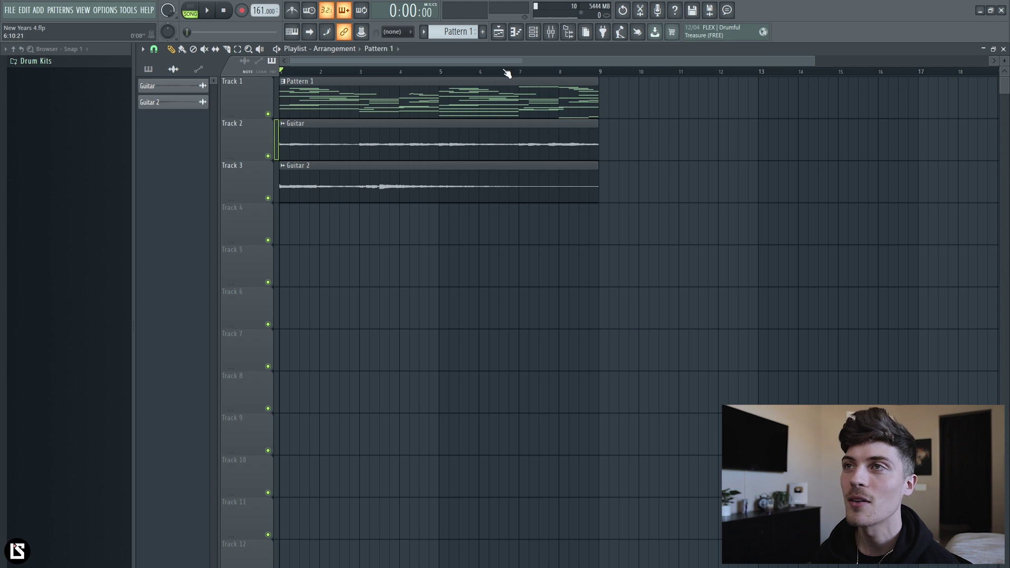
- Play back the playlist arrangement with Pattern 1 and the two guitar clips, stopping near the end of bar 8
scroll(508, 70, up, 2)
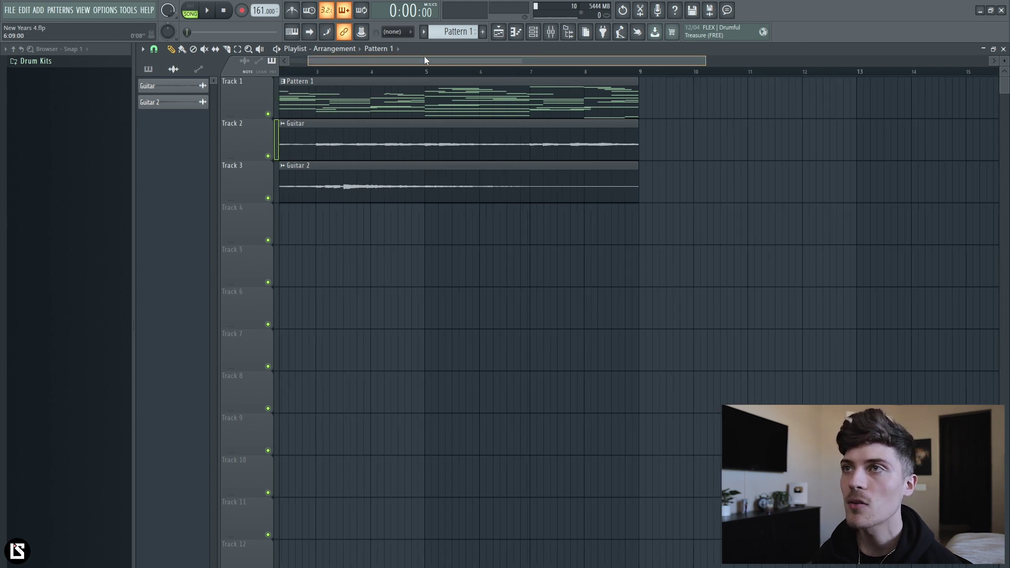
scroll(493, 59, left, 2)
drag(445, 142, 489, 192)
ctrl+click(527, 233)
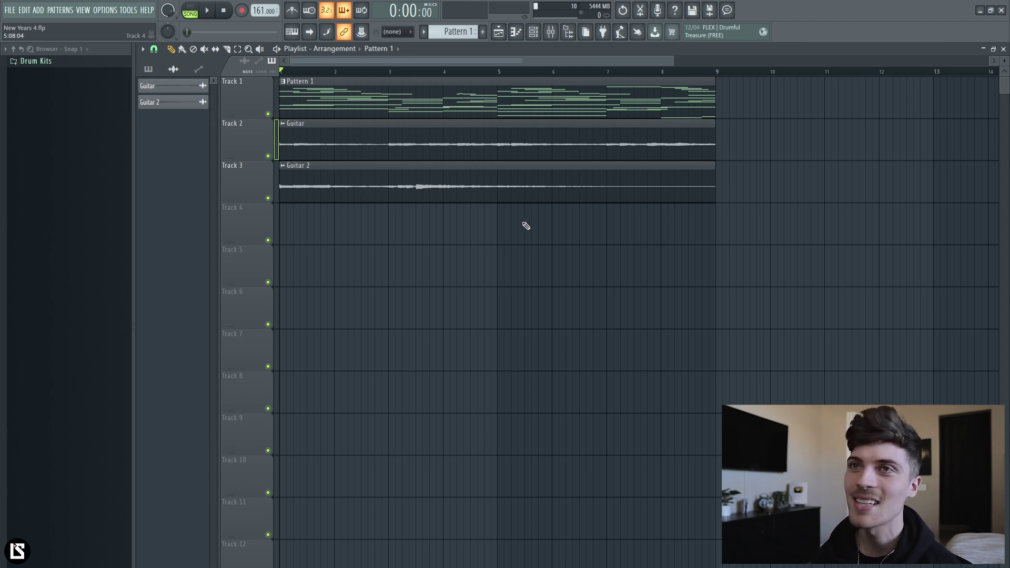
key(space)
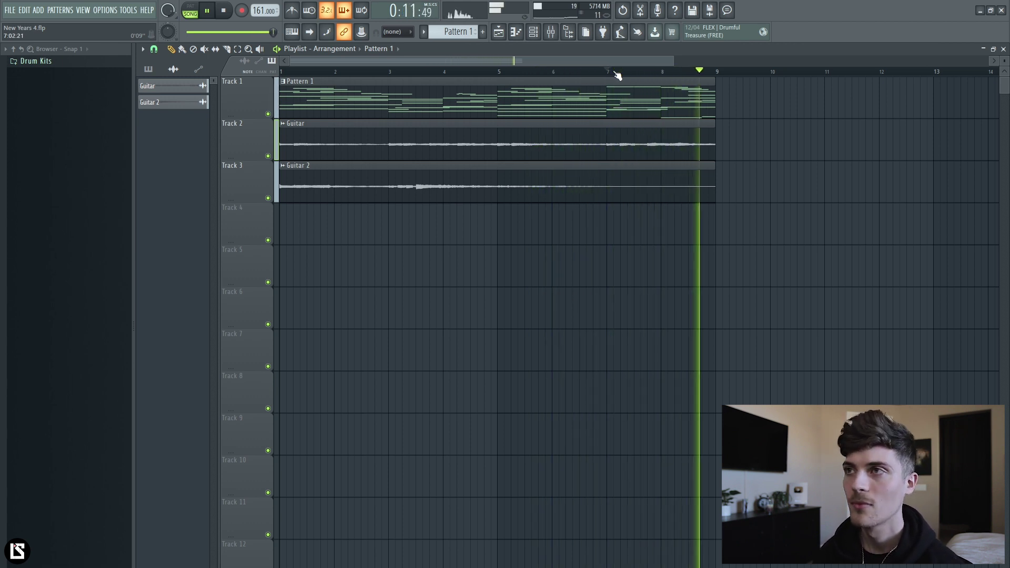
key(space)
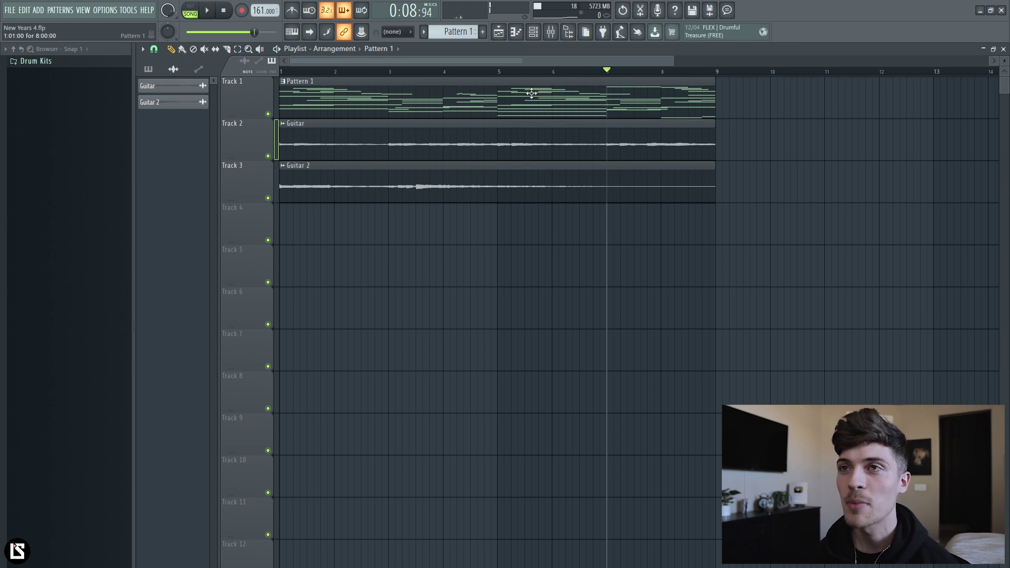
drag(510, 139, 523, 199)
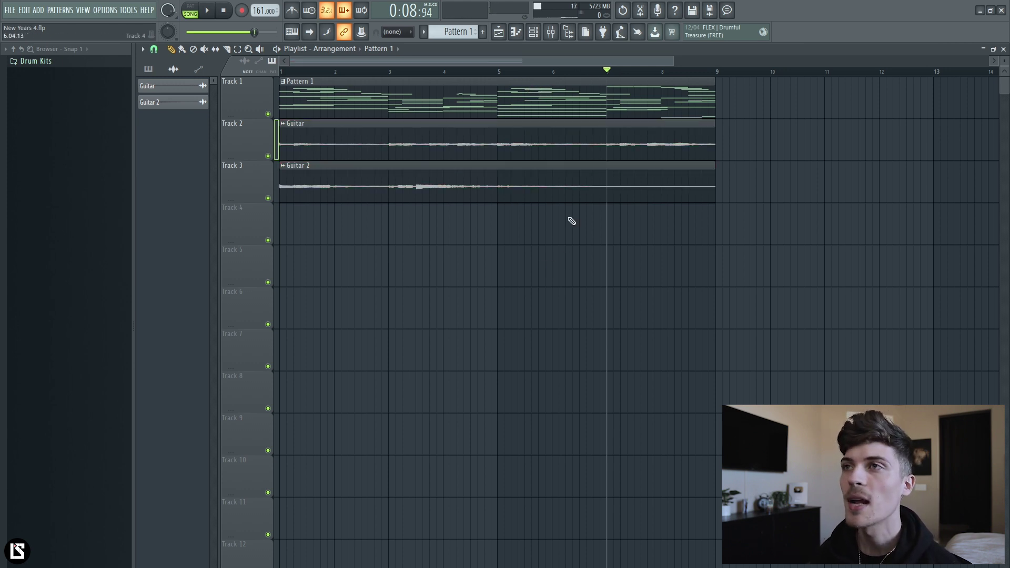
- Open the channel rack over the playlist and save the project
click(554, 34)
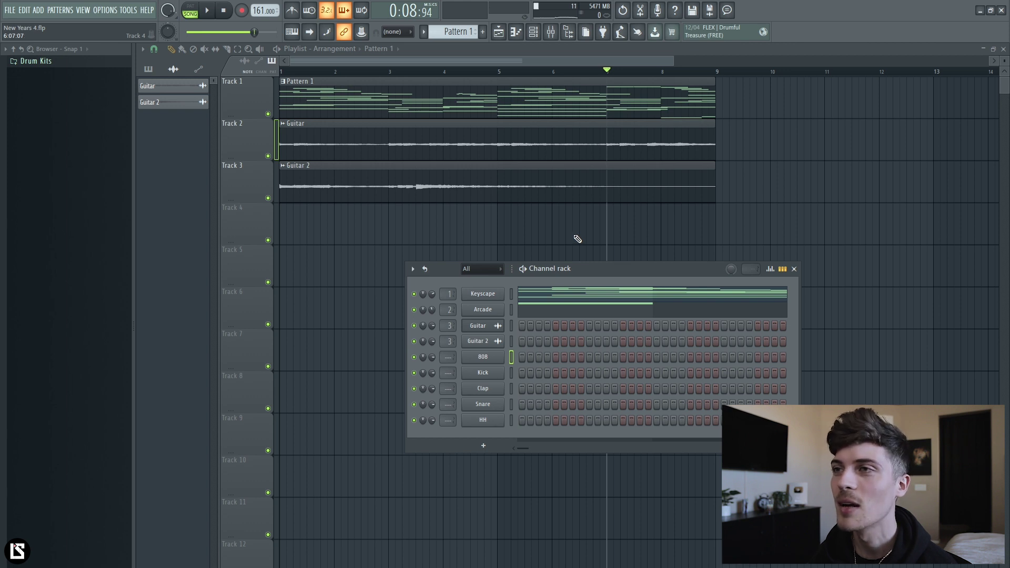
drag(597, 268, 574, 263)
key(ctrl+s)
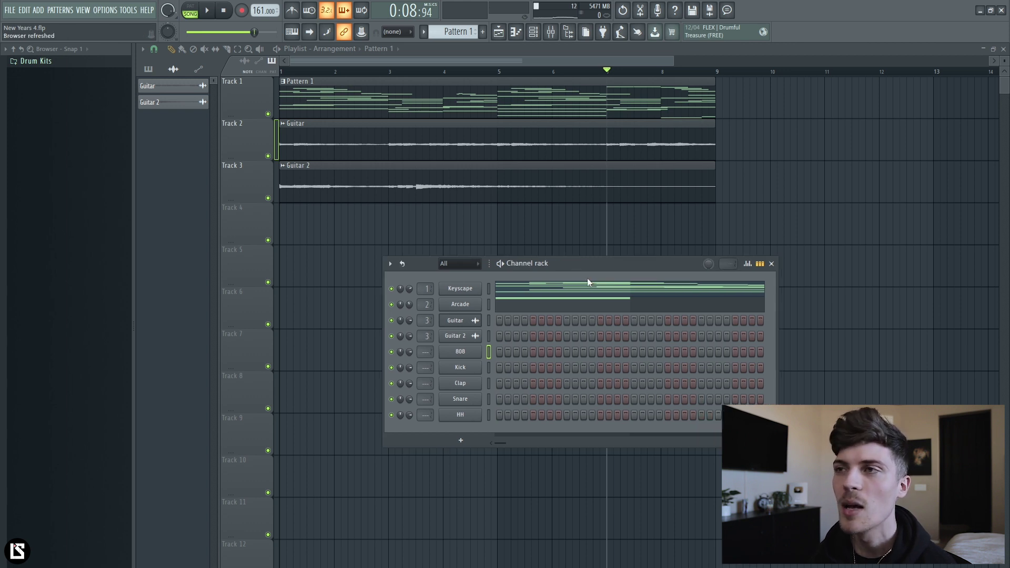
key(F6)
click(533, 32)
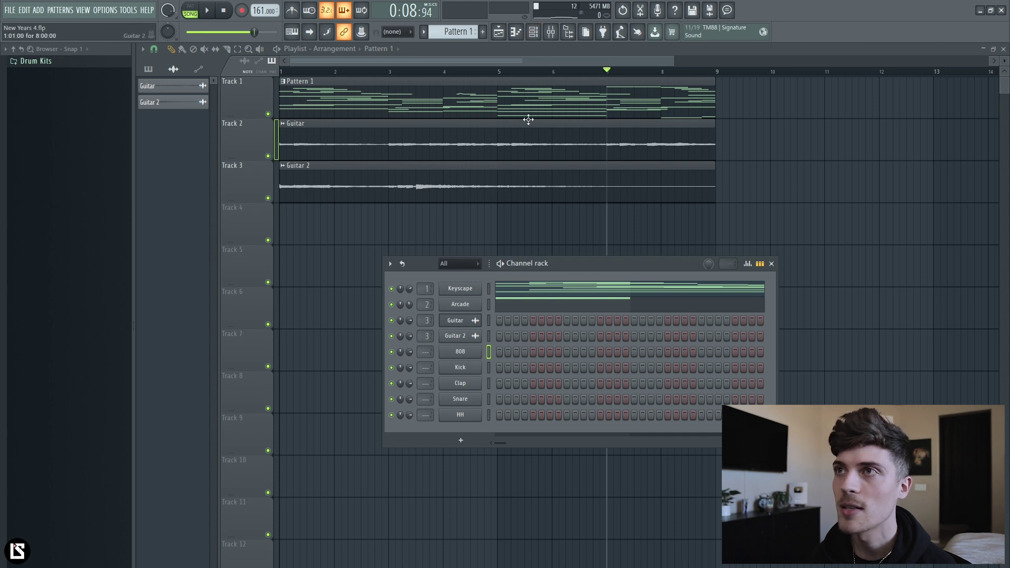
- Inspect the Fruity parametric EQ 2 and Fruity Reeverb 2 settings on the Keys mixer track, and close both effects
click(551, 32)
click(903, 200)
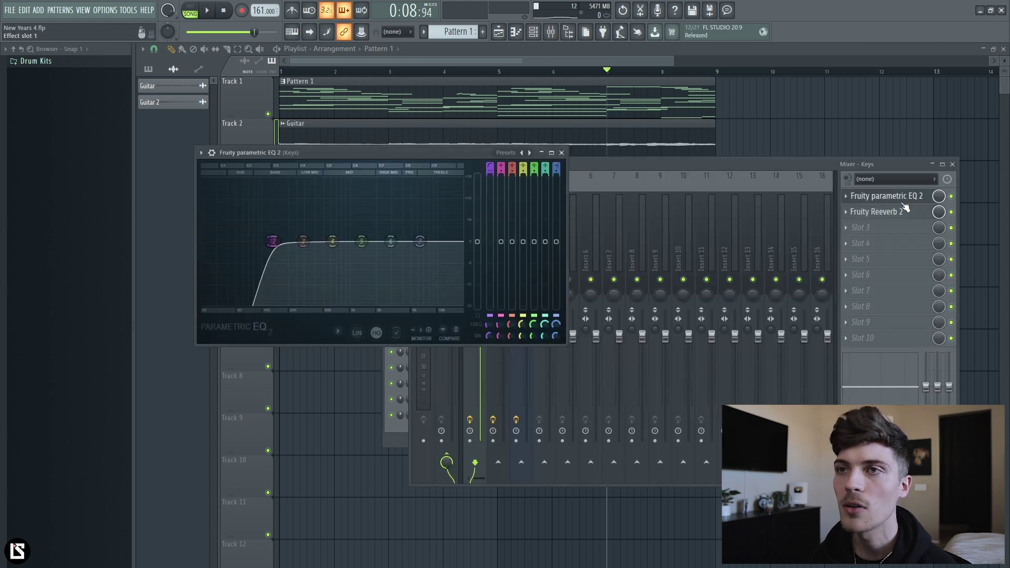
click(890, 213)
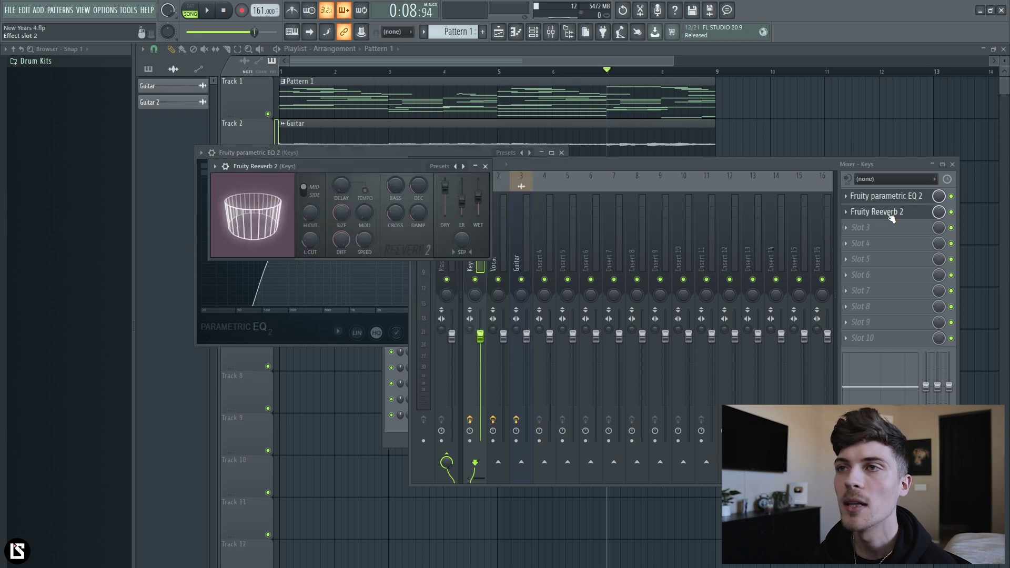
click(485, 166)
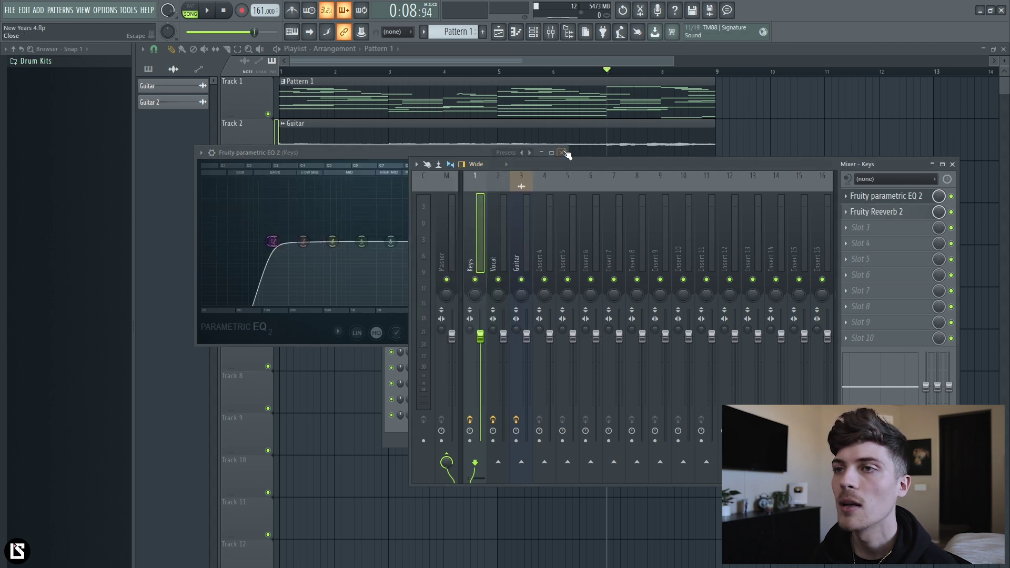
click(562, 153)
- Inspect the main and EQ settings of the Keyscape channel's LA Custom C7 - Softest patch, and close the instrument
click(394, 273)
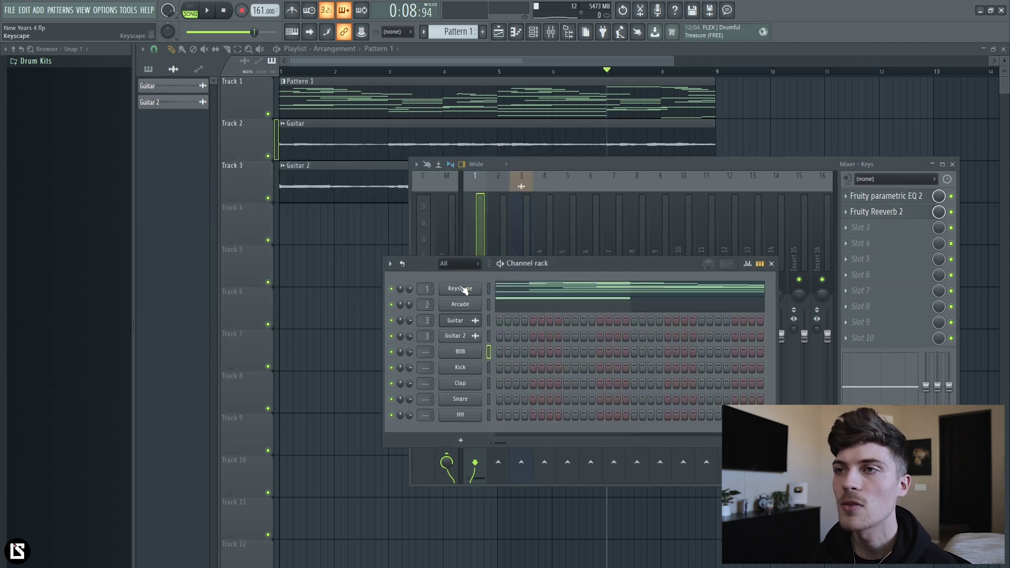
click(476, 334)
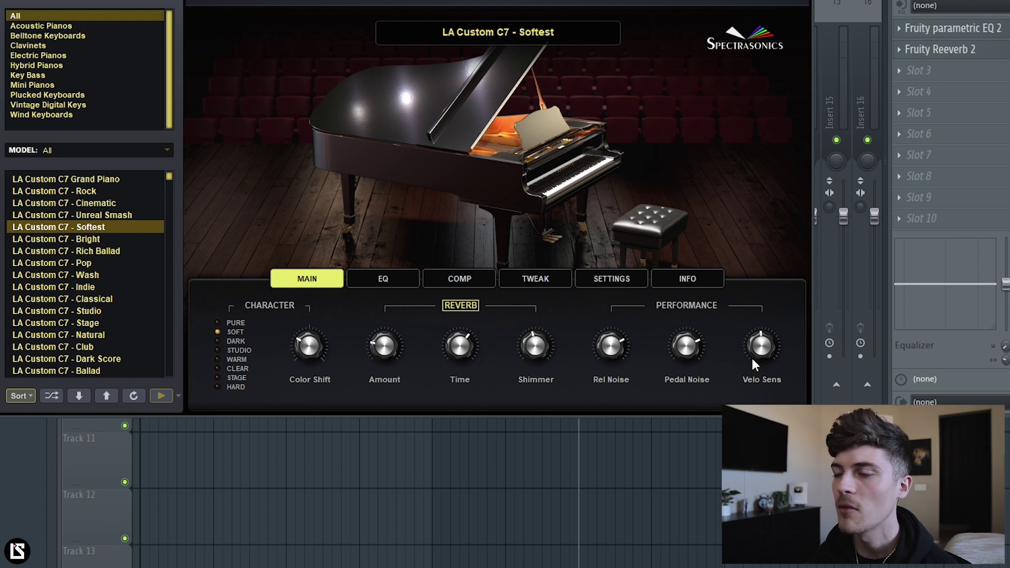
click(401, 288)
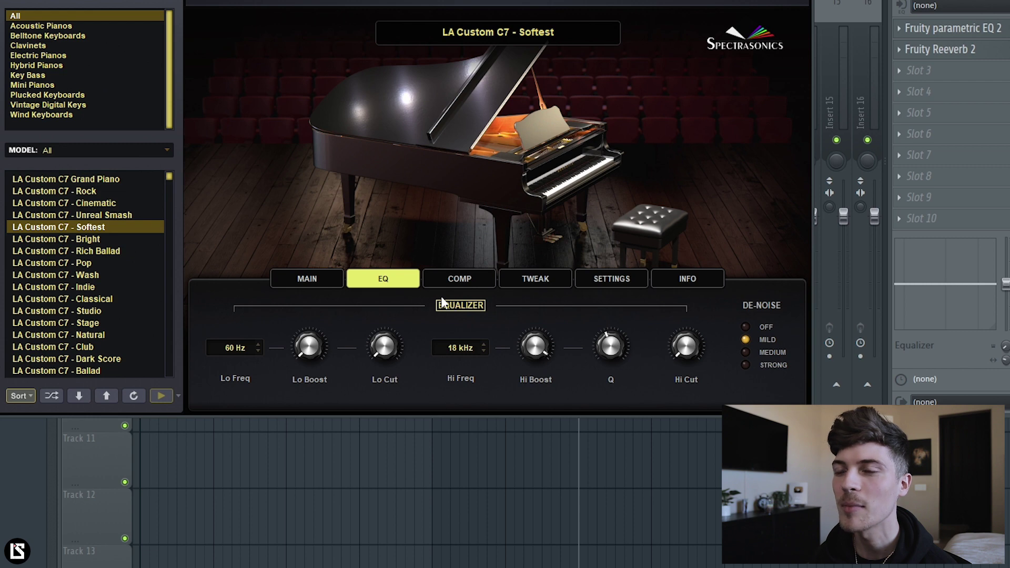
click(313, 278)
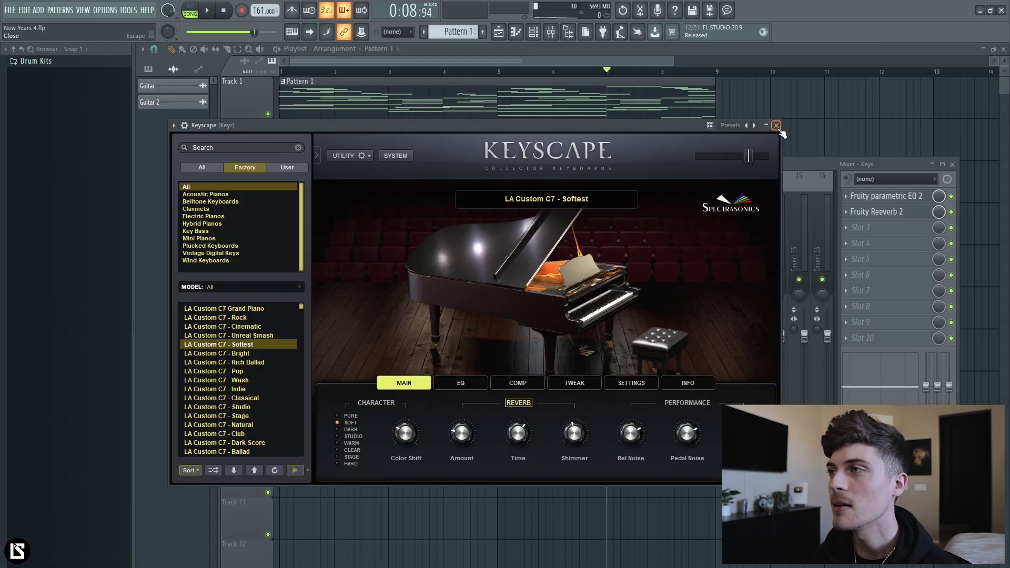
click(779, 126)
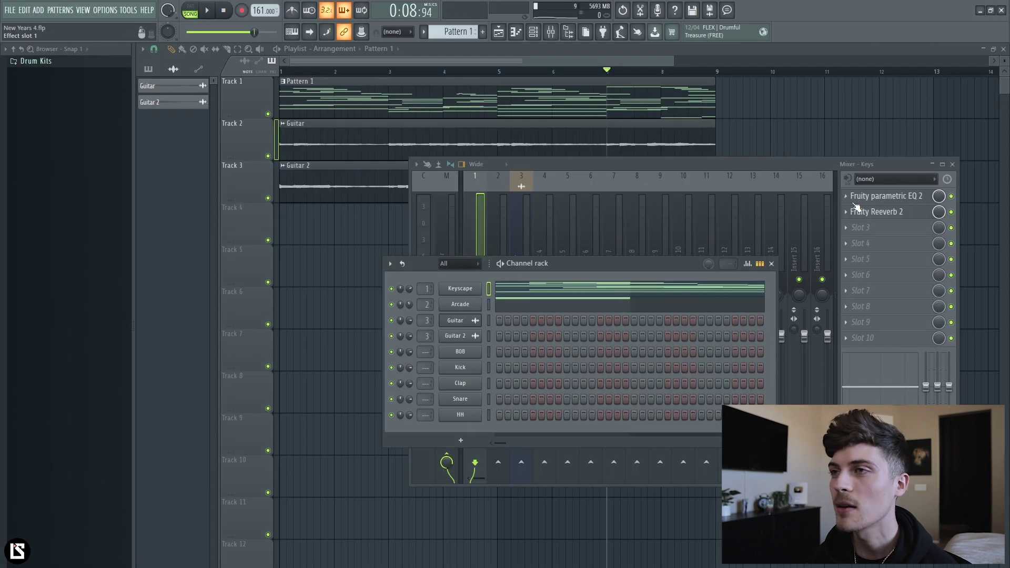
- Open the Keyscape channel's piano roll and highlight the bass notes of the chords in bars 1 to 6
click(545, 291)
drag(1003, 75, 1004, 56)
scroll(910, 149, down, 1)
scroll(910, 149, up, 1)
drag(1004, 59, 1004, 60)
ctrl+click(260, 340)
ctrl+click(352, 372)
ctrl+click(413, 366)
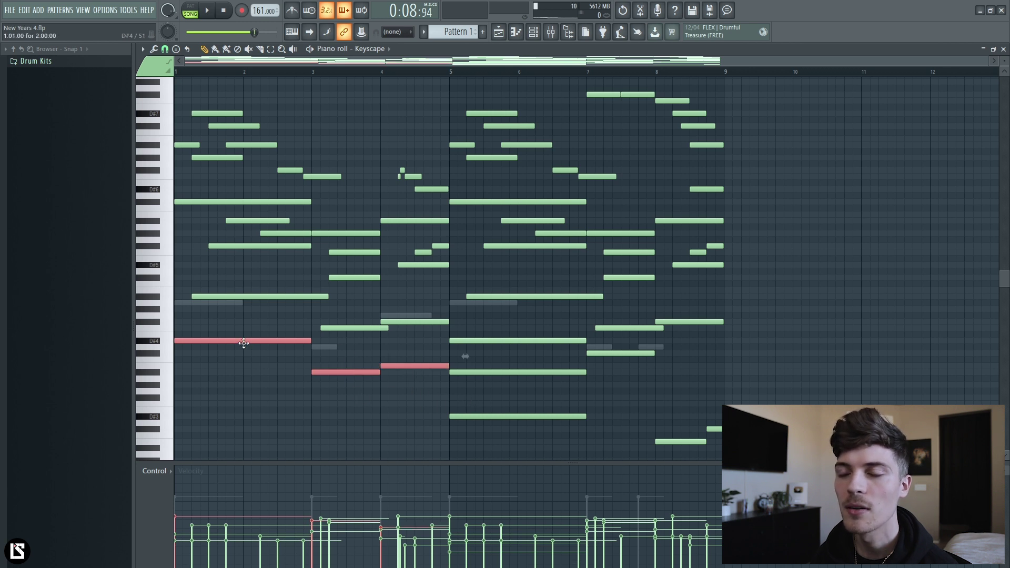
ctrl+click(466, 416)
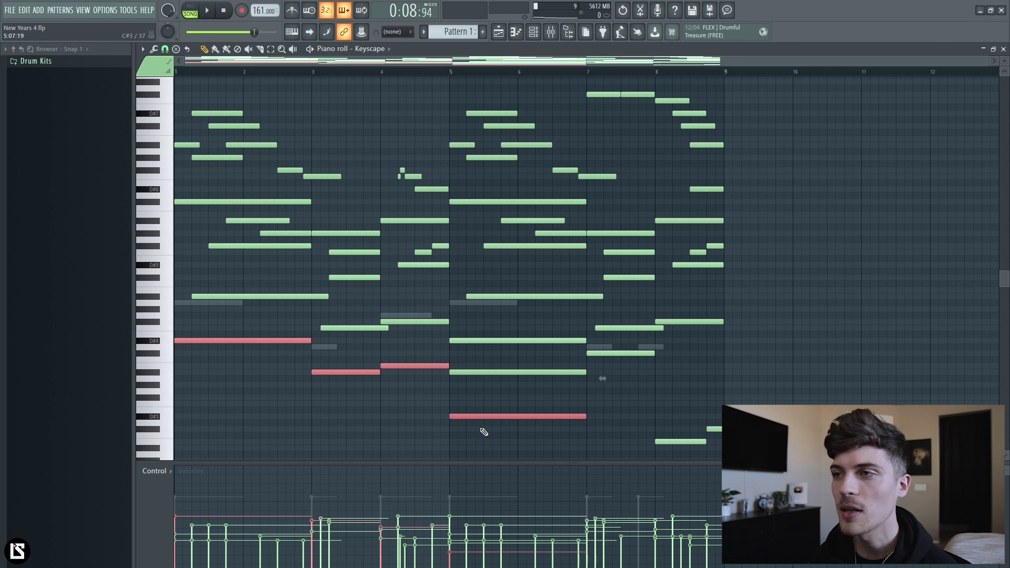
click(618, 408)
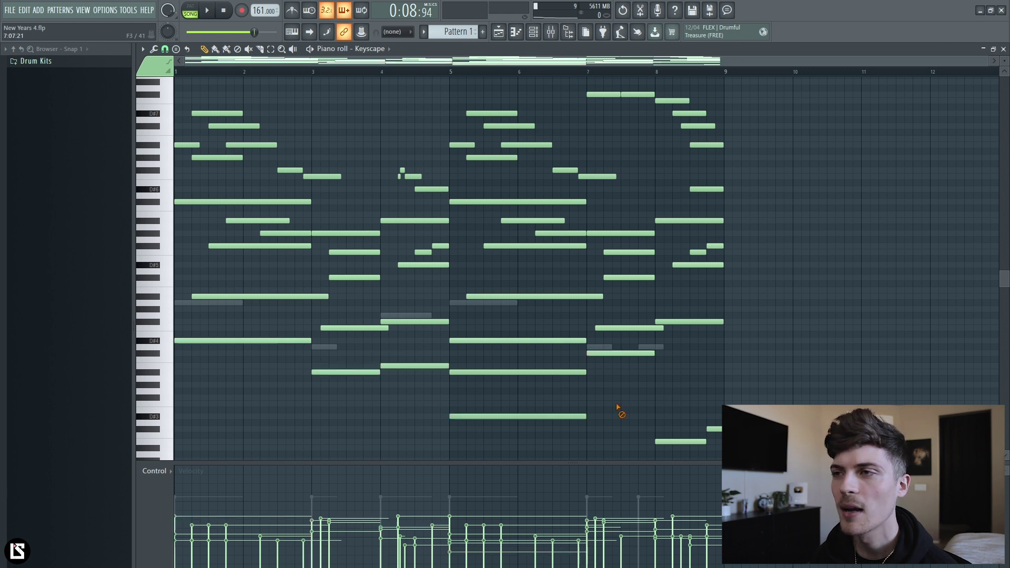
- Highlight the bass notes of bars 1 to 4 and the D#4, A#4, F#5 and C#6 notes forming the first chord
drag(287, 342, 410, 388)
scroll(1003, 62, up, 3)
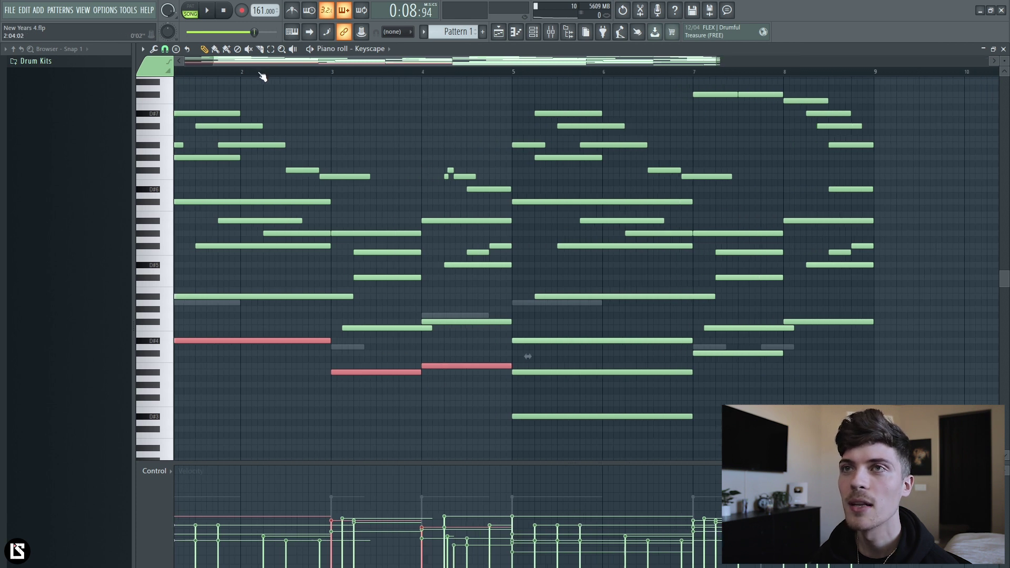
scroll(1003, 62, up, 1)
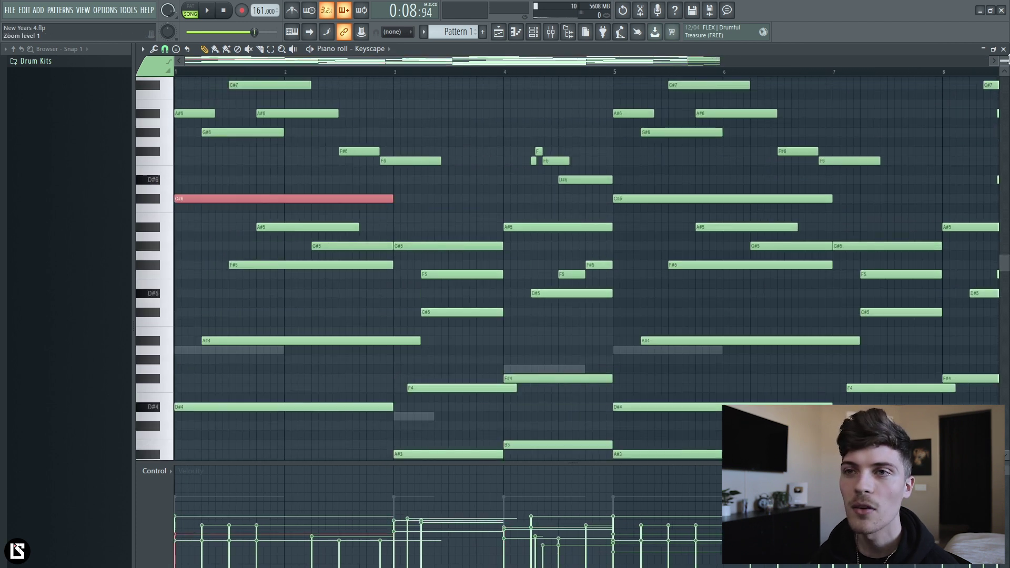
drag(247, 387, 255, 333)
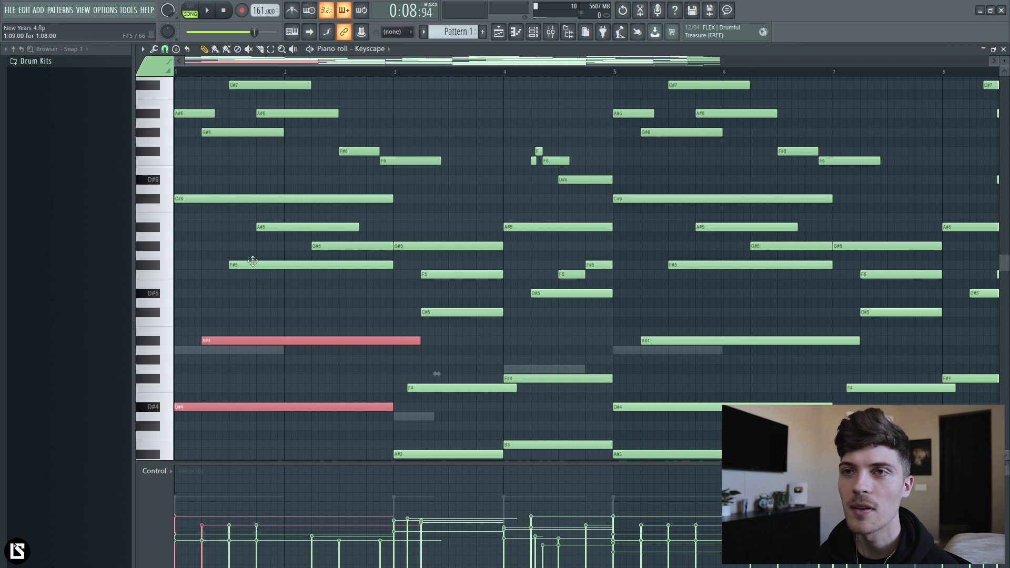
drag(253, 262, 260, 294)
drag(220, 235, 230, 194)
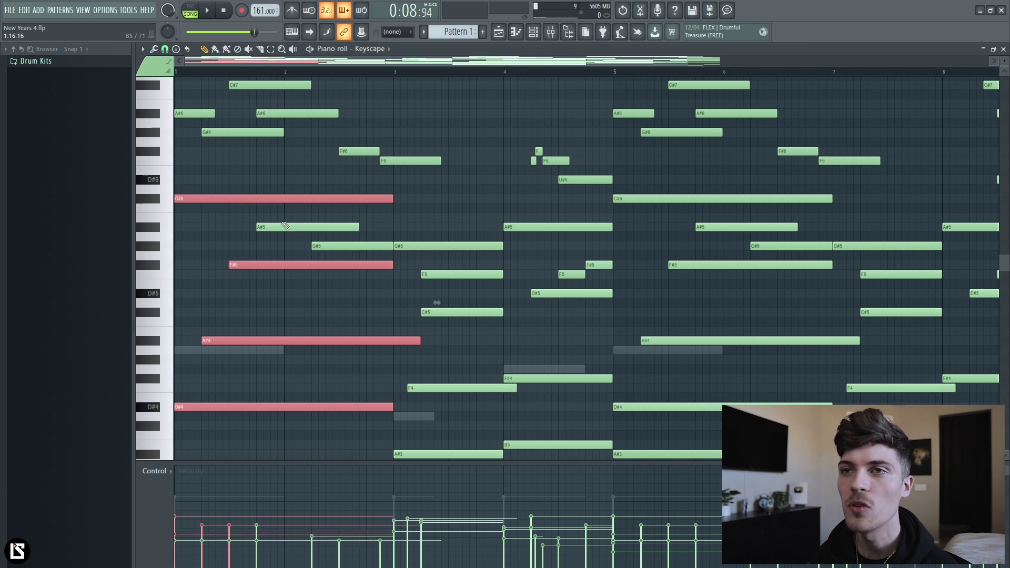
mouse_move(281, 216)
mouse_down()
mouse_move(270, 338)
mouse_move(272, 214)
mouse_up()
drag(240, 176, 265, 412)
ctrl+shift+click(264, 404)
- Highlight the notes of the second chord from A#3 upward in bar 3 and examine the bar 4 chord
scroll(269, 401, down, 2)
ctrl+click(328, 401)
ctrl+shift+click(429, 368)
ctrl+shift+click(444, 302)
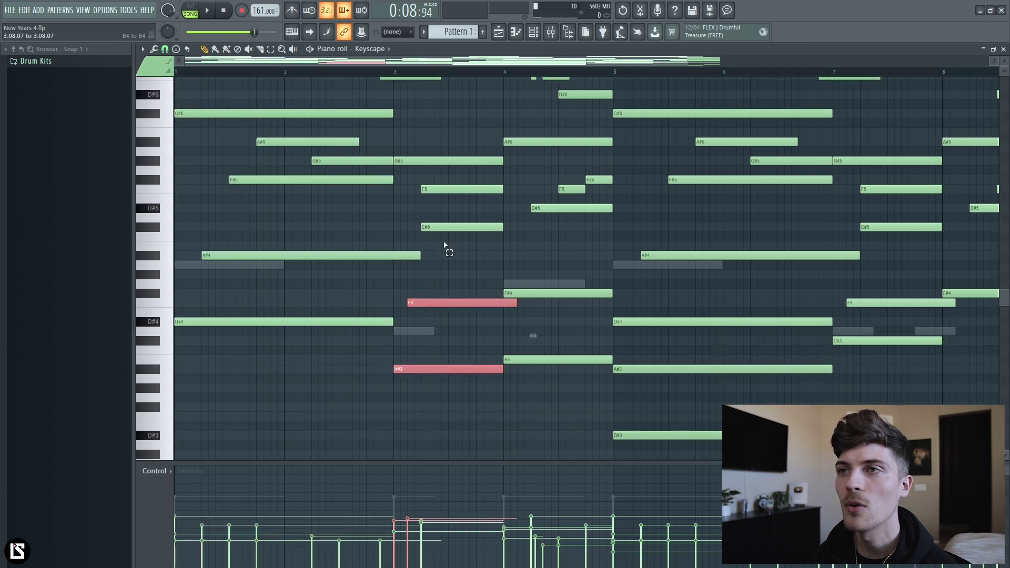
drag(444, 254, 441, 178)
ctrl+shift+click(435, 165)
drag(517, 120, 545, 227)
drag(541, 282, 547, 367)
ctrl+click(557, 259)
- Examine the upper chord notes and the short melody notes around F6 in bar 4
scroll(556, 263, up, 3)
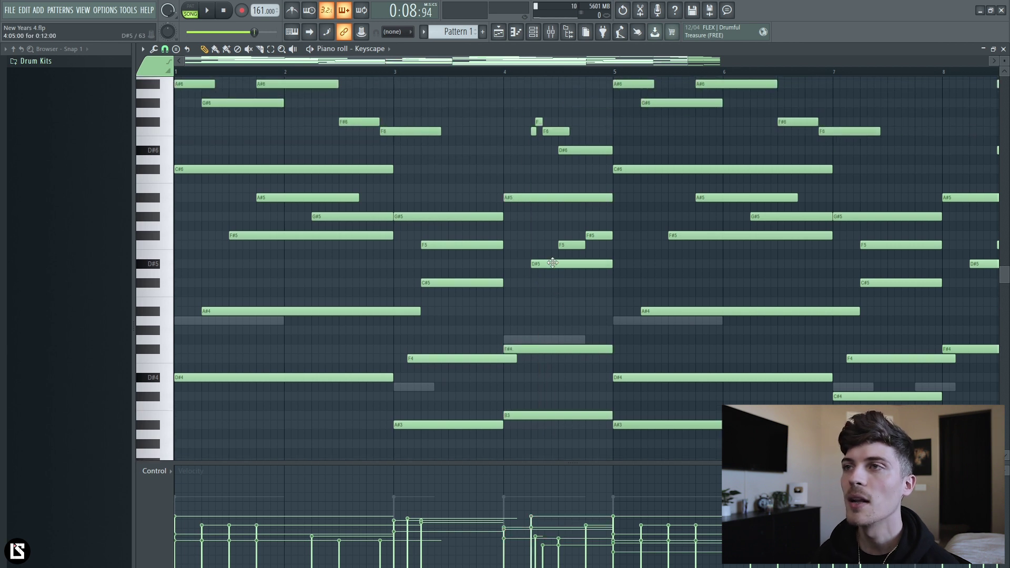
drag(570, 288, 609, 262)
right_click(641, 245)
drag(533, 146, 547, 168)
click(544, 92)
scroll(537, 77, up, 2)
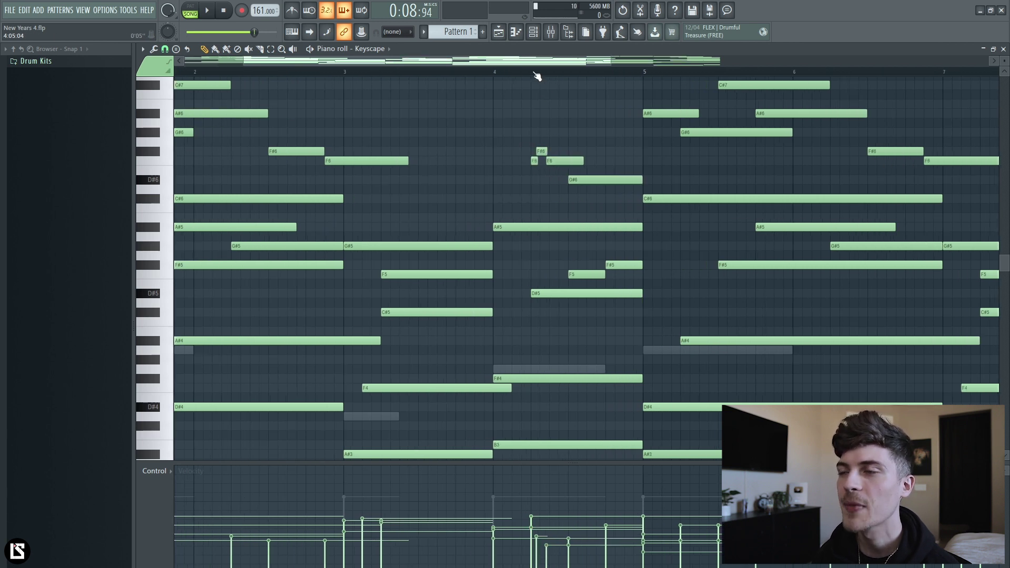
scroll(639, 73, down, 4)
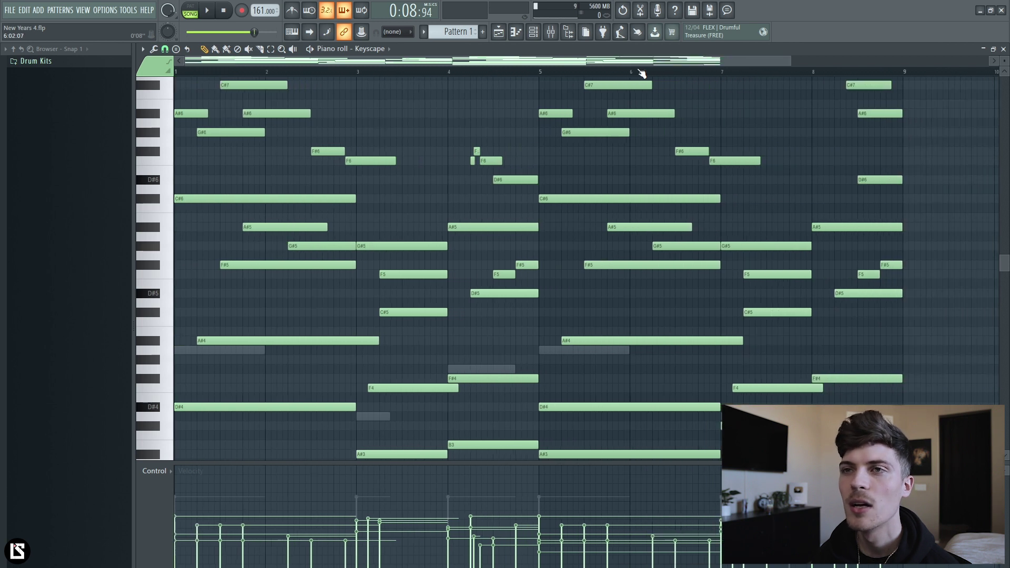
- Examine the top melody line and the ending notes across all eight bars of the Keyscape piano roll
scroll(332, 195, up, 2)
drag(900, 106, 176, 242)
click(582, 133)
scroll(583, 133, down, 2)
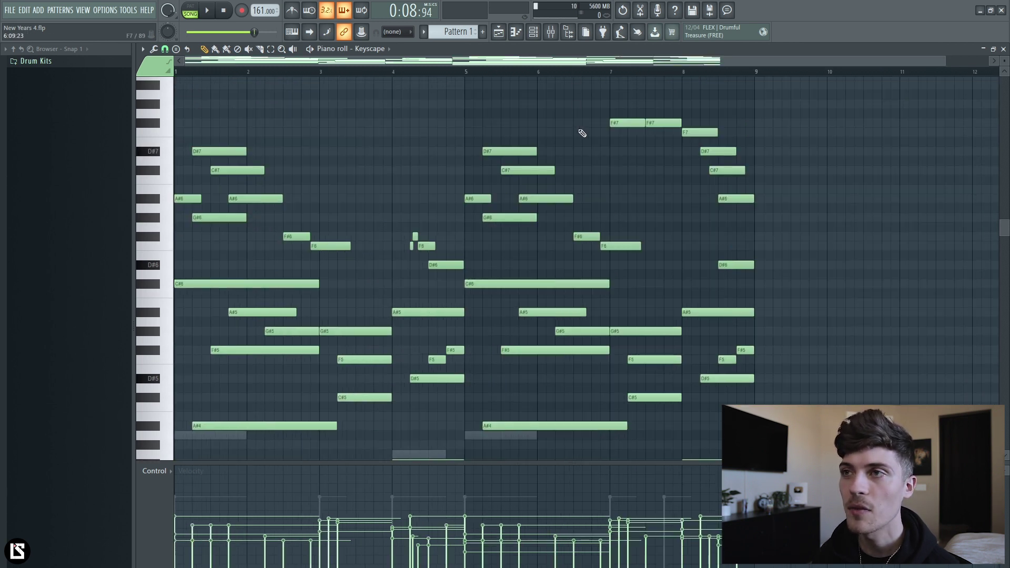
scroll(582, 133, down, 3)
scroll(1003, 59, down, 2)
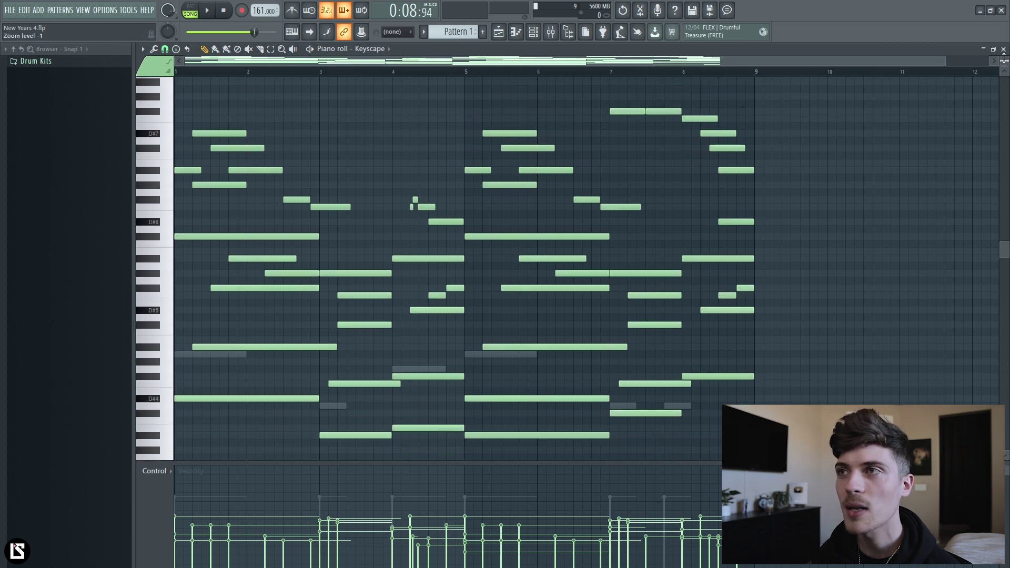
scroll(791, 306, down, 3)
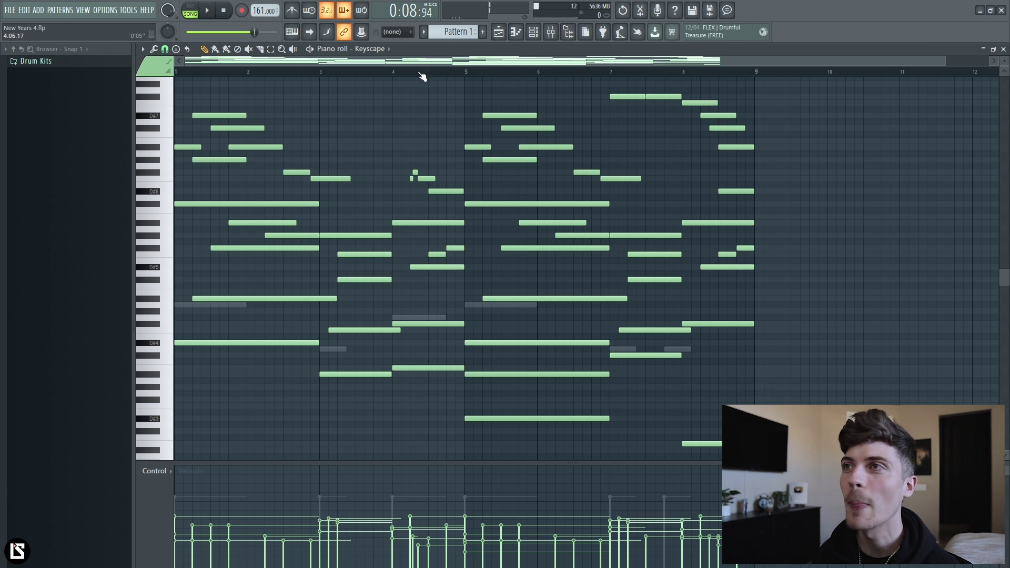
scroll(422, 77, down, 1)
drag(1005, 63, 1004, 64)
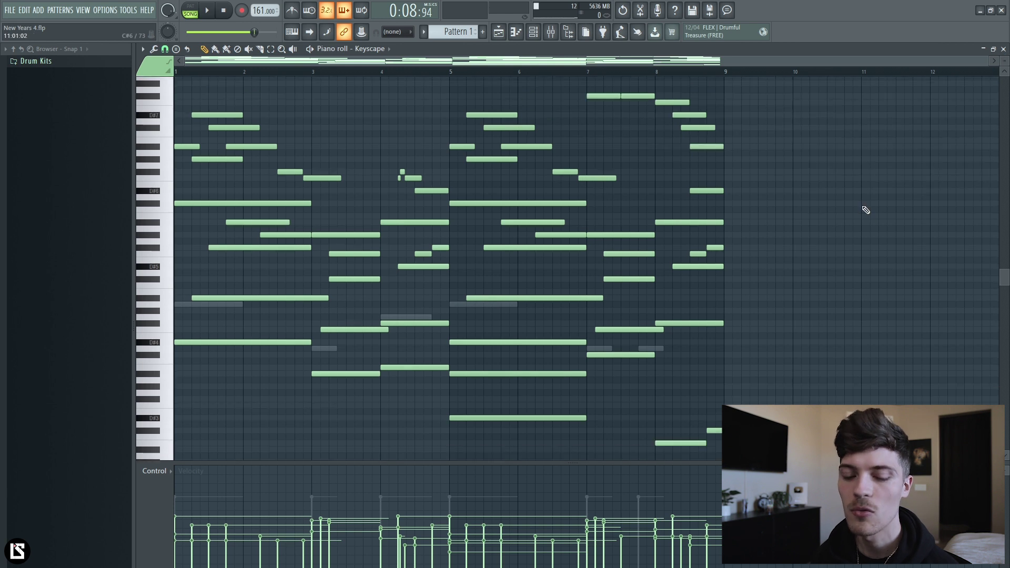
- Save the project and switch the browser to the Snap 1 snapshot
key(ctrl+s)
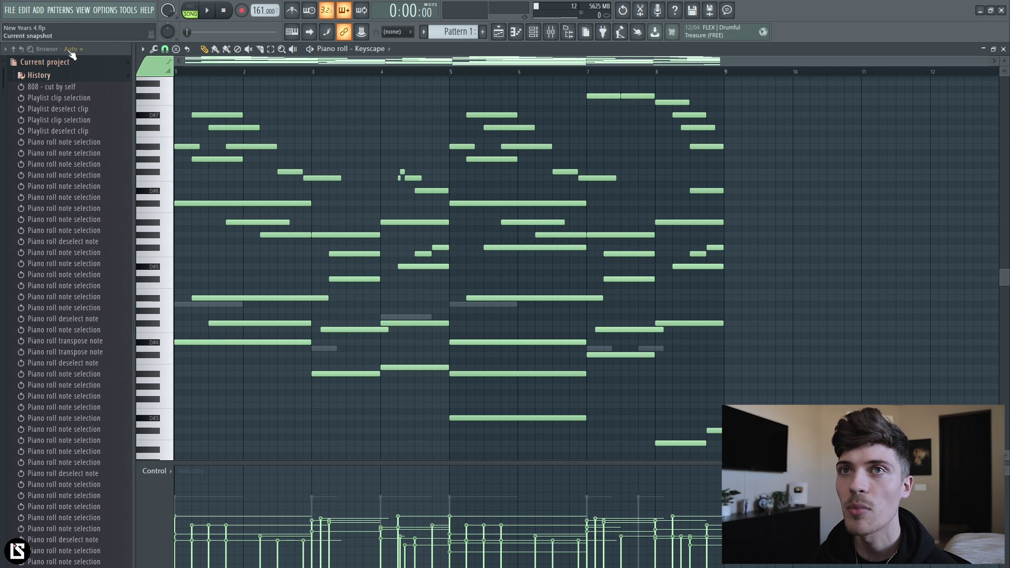
click(71, 57)
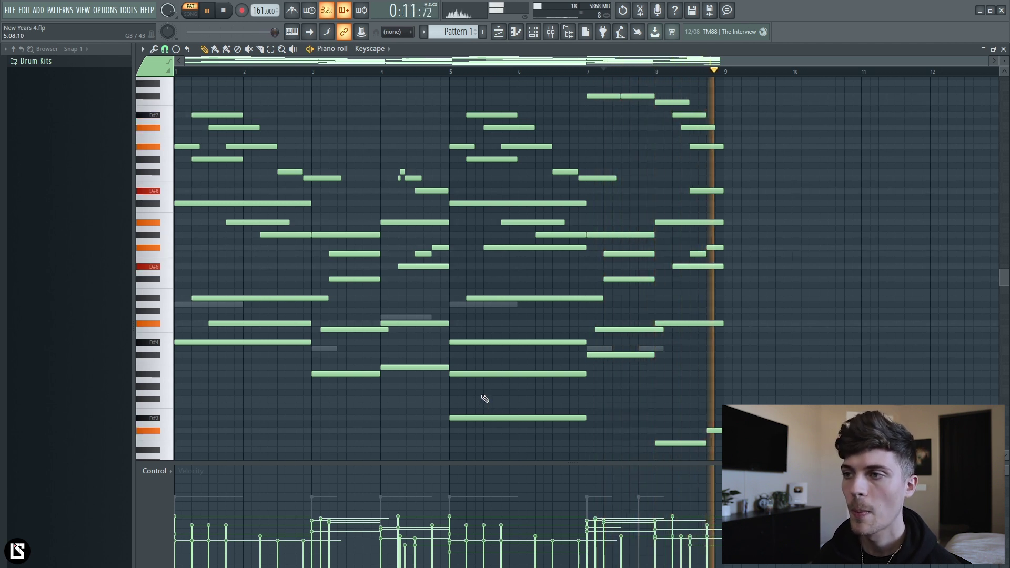
- Stop the pattern playback and examine the bass notes across the chord progression, including the low notes in bars 5 to 8
key(space)
scroll(602, 379, down, 3)
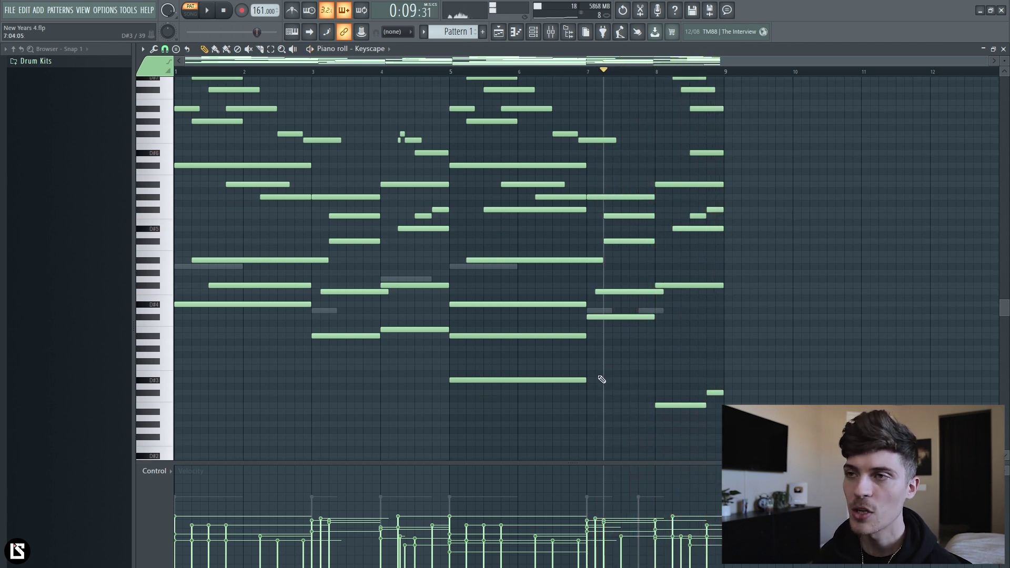
drag(658, 362, 729, 425)
drag(255, 306, 327, 353)
drag(390, 327, 442, 355)
drag(476, 359, 489, 382)
drag(632, 295, 586, 326)
drag(672, 271, 641, 308)
click(752, 348)
scroll(581, 332, up, 1)
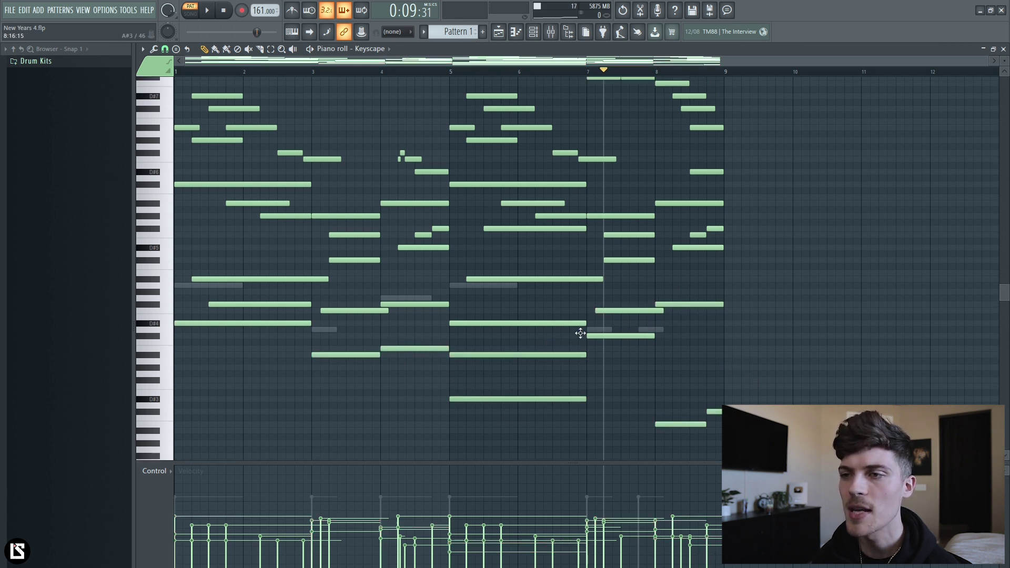
- Close the Keyscape notes and the Arcade vocal instrument, and open Arcade's piano roll to review its notes
click(1003, 49)
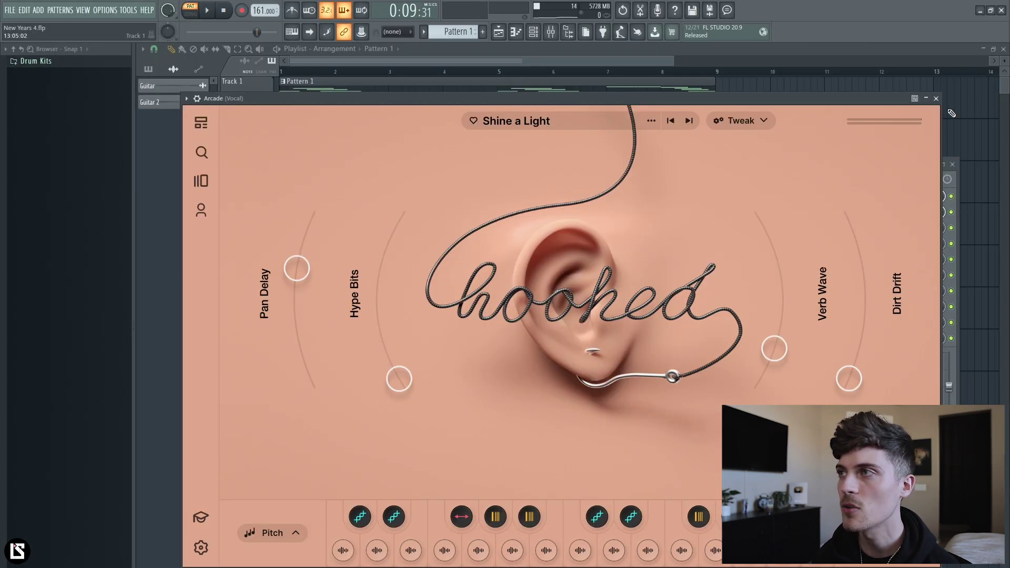
click(938, 105)
click(503, 306)
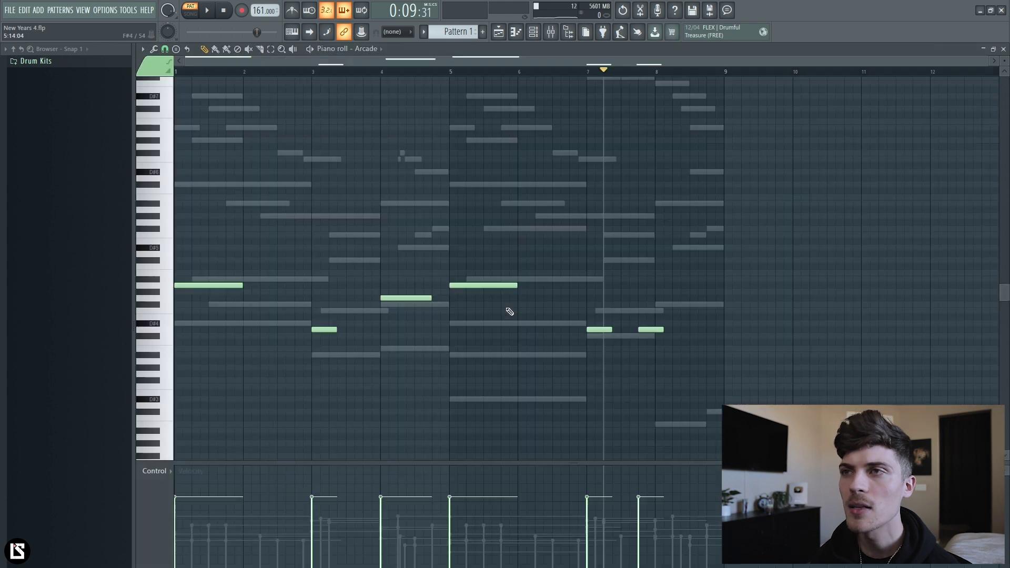
scroll(484, 357, down, 1)
key(space)
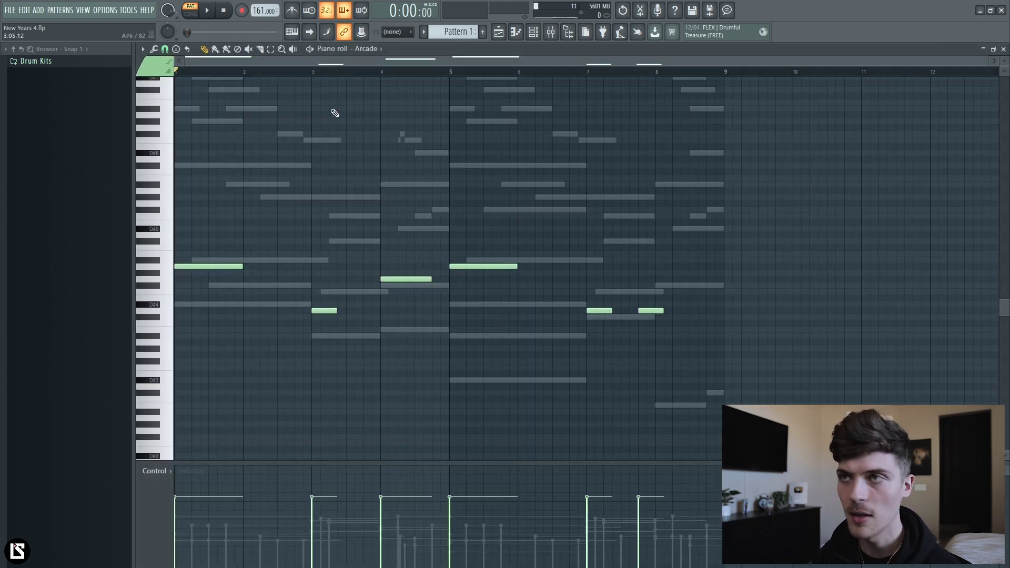
- Open the Vocal mixer track's Fruity parametric EQ 2 and Fruity Reeverb 2 to review its effects
key(F6)
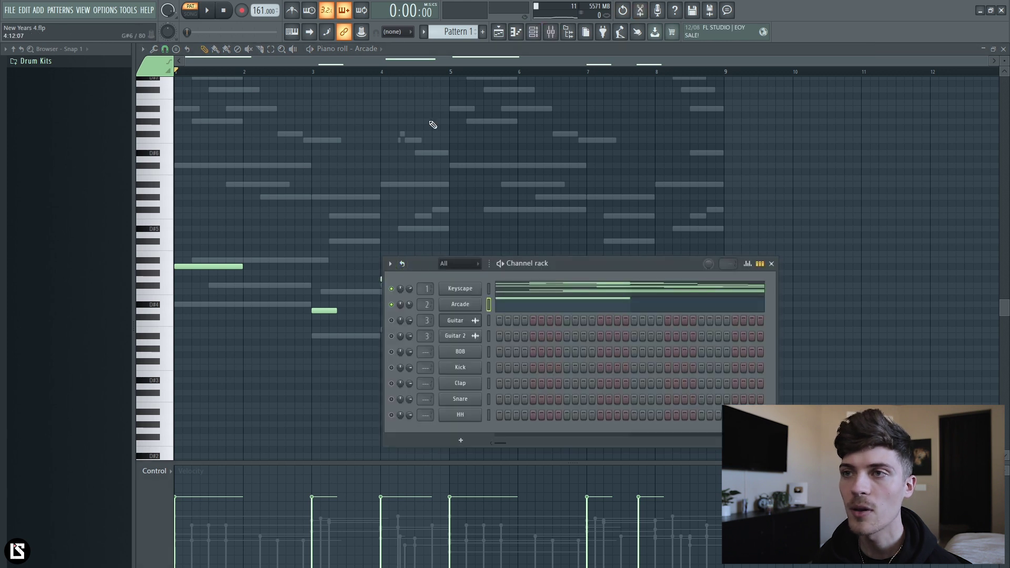
key(F6)
key(F9)
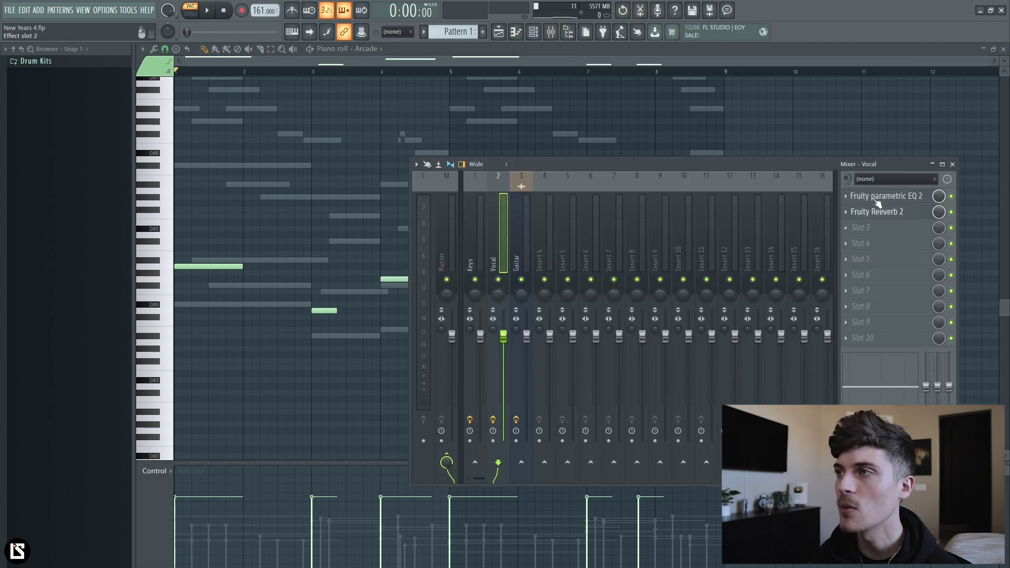
click(884, 197)
click(877, 212)
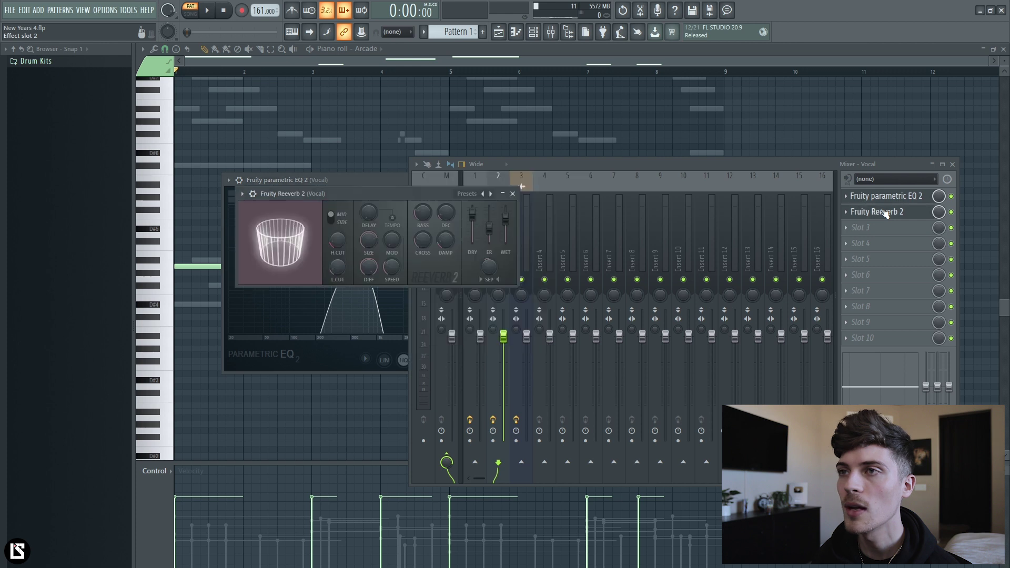
- Return to the Arcade piano roll and play the pattern to hear the vocal notes, pointing out the bar 4 note
click(474, 114)
scroll(670, 128, up, 2)
key(space)
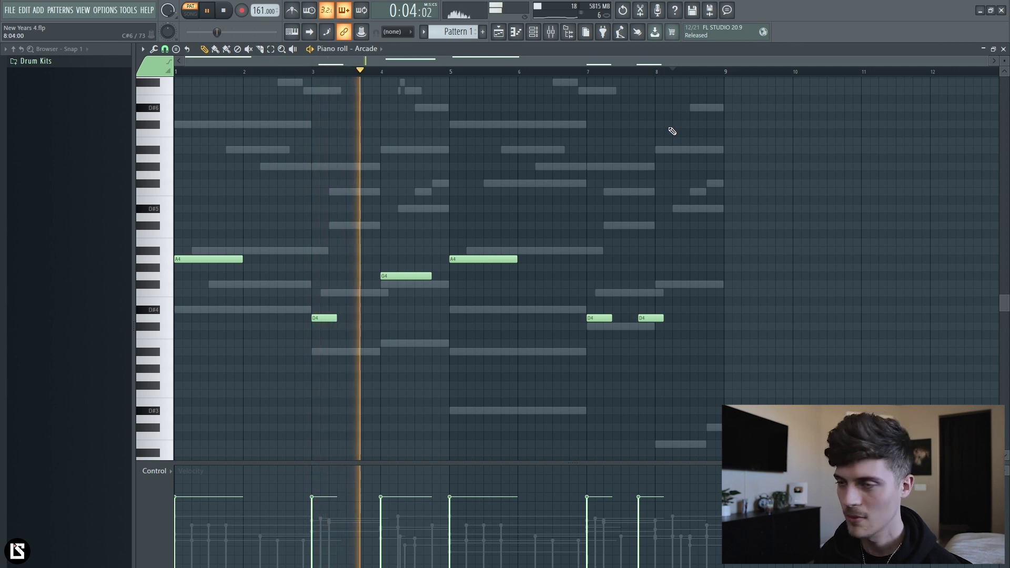
click(405, 276)
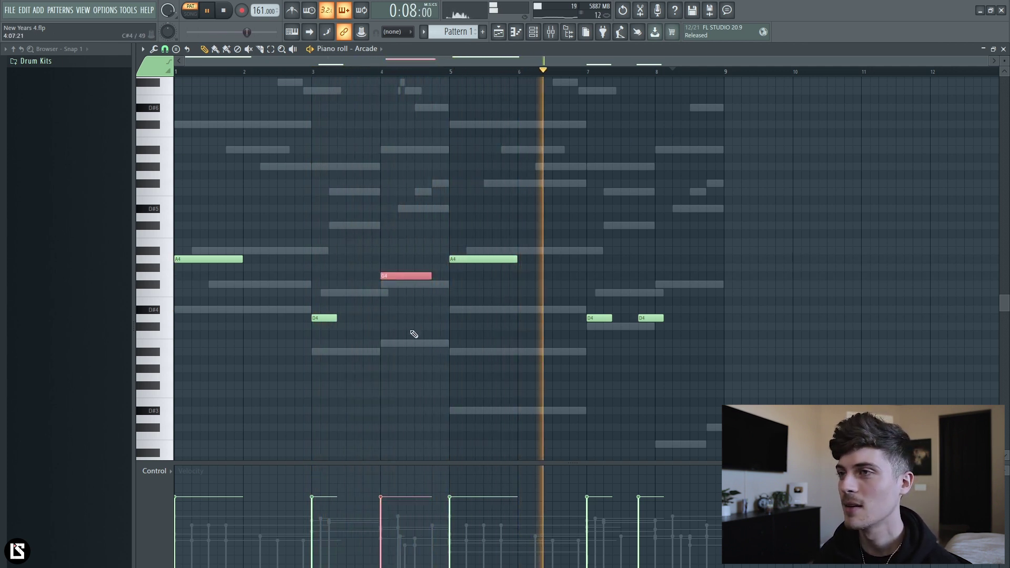
click(414, 334)
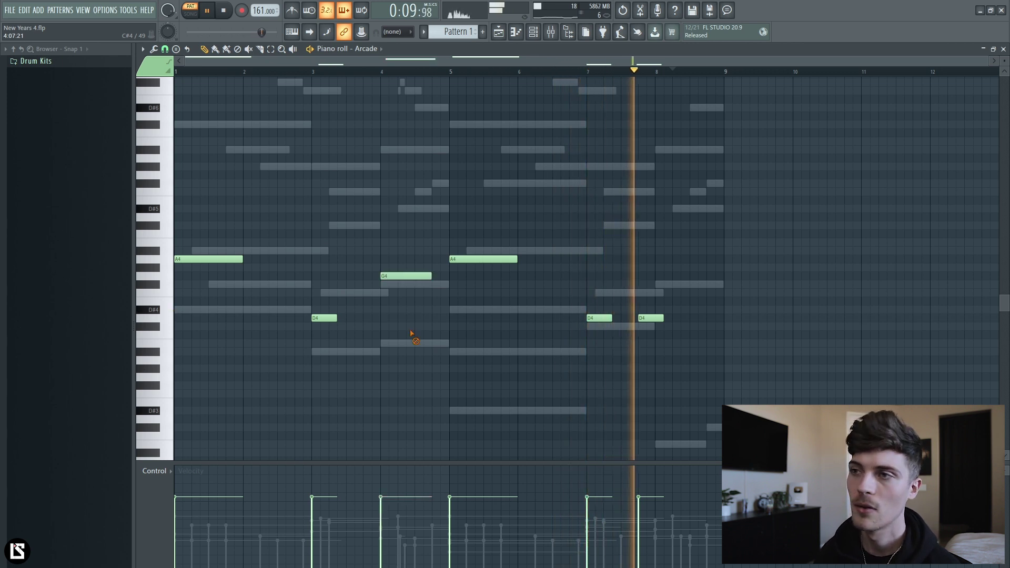
key(space)
- Point out the D4 vocal notes in bars 7 and 3 by selecting them, and clear the selection
drag(585, 281, 667, 346)
ctrl+click(325, 318)
click(348, 349)
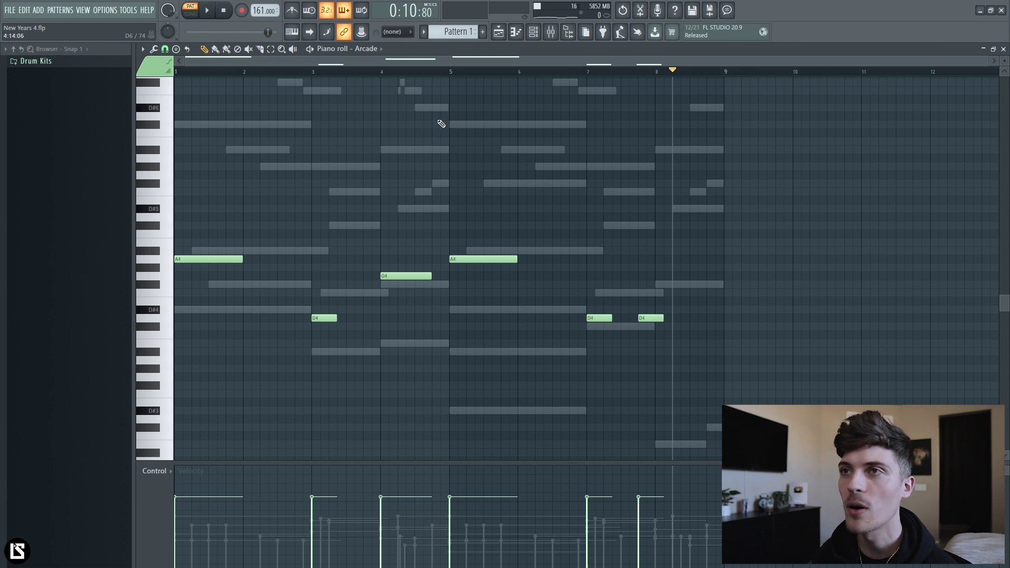
- Listen to the pattern with the mixer open beside the Arcade notes, and close the mixer to review the notes
click(550, 33)
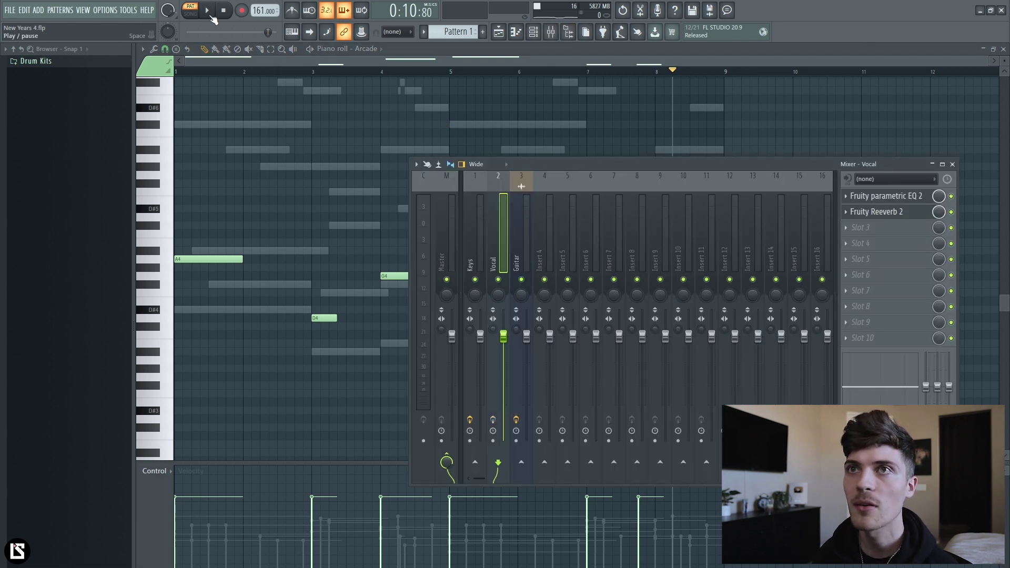
key(space)
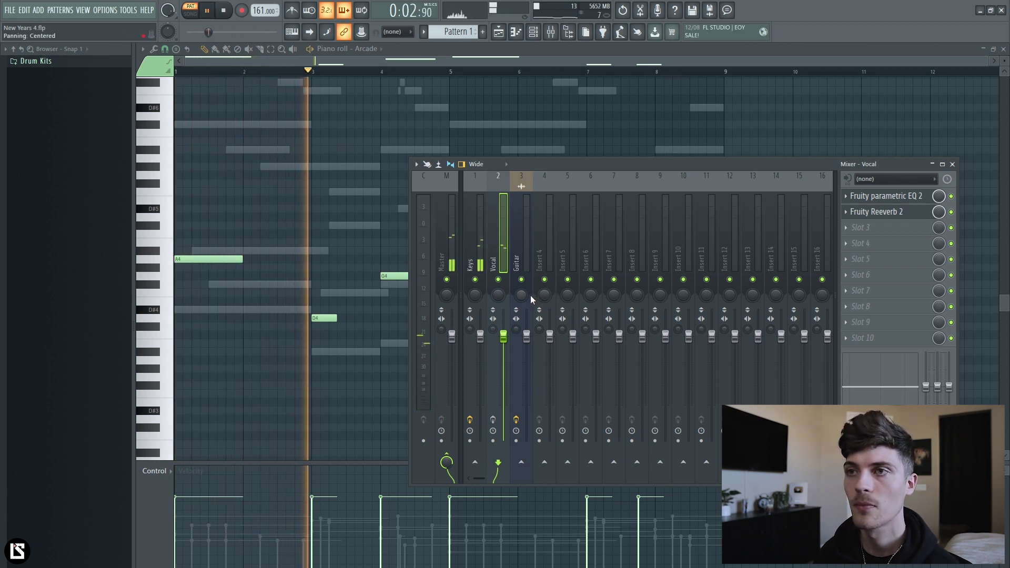
drag(562, 164, 548, 222)
key(space)
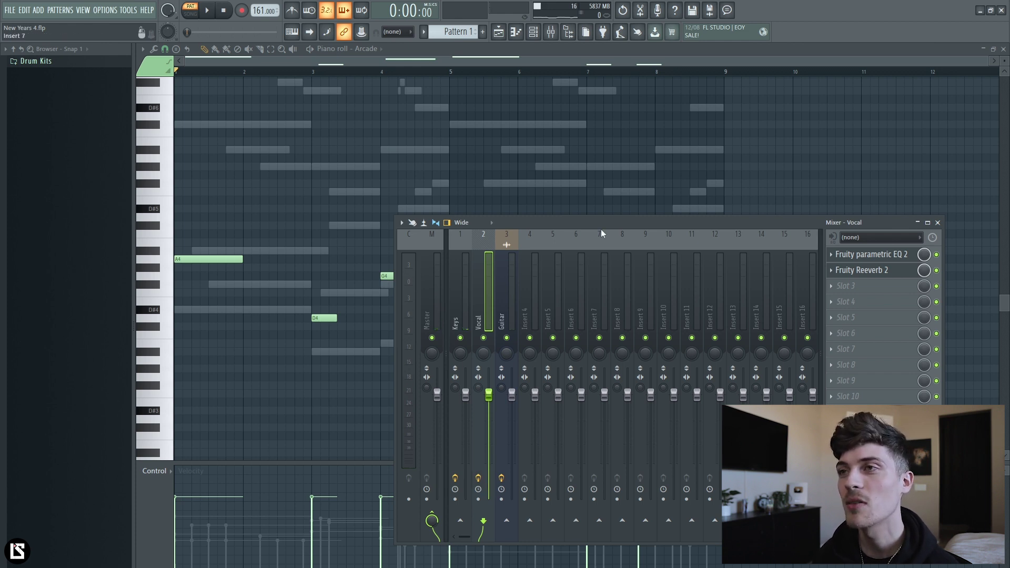
key(F9)
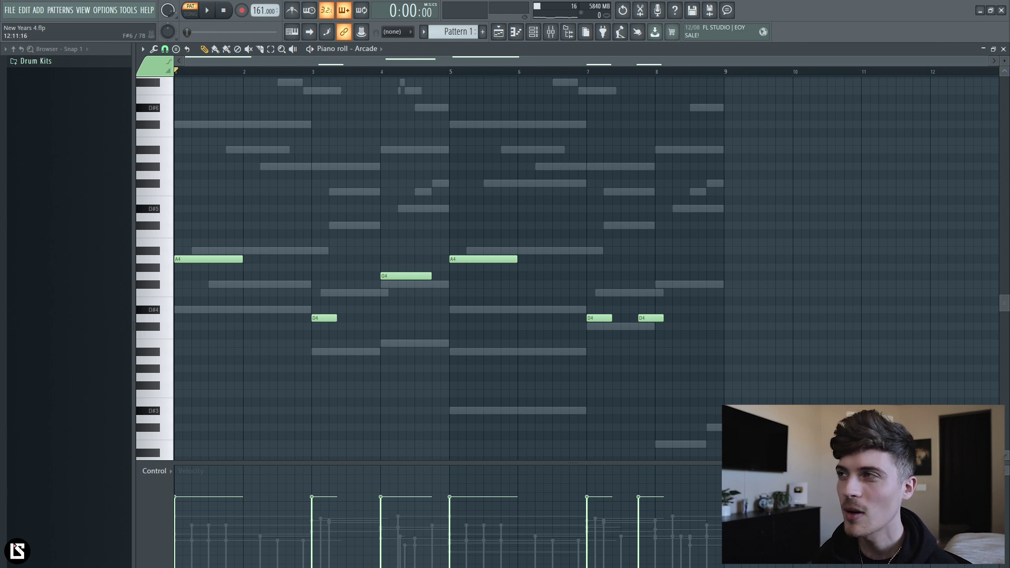
scroll(754, 155, up, 2)
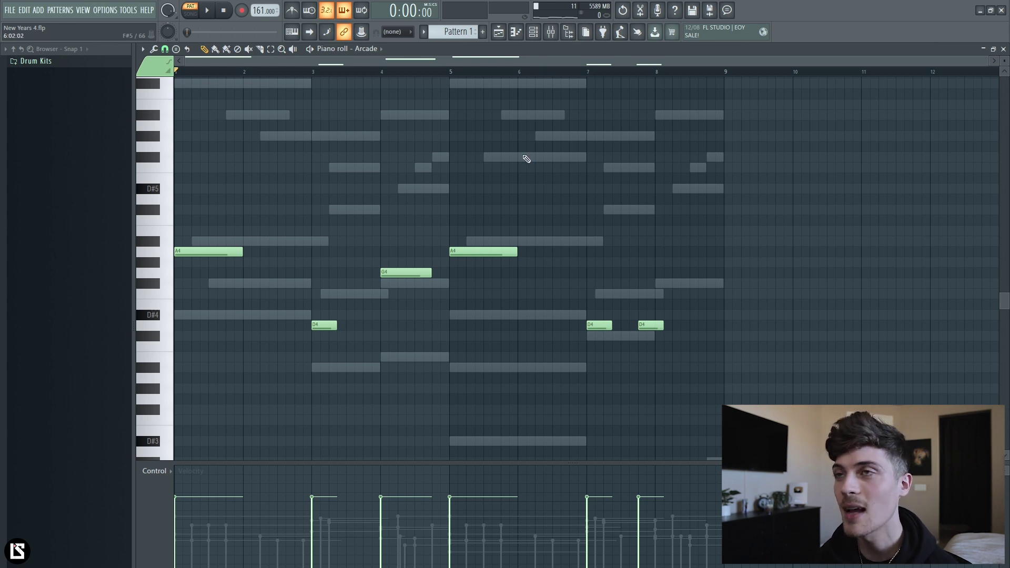
key(space)
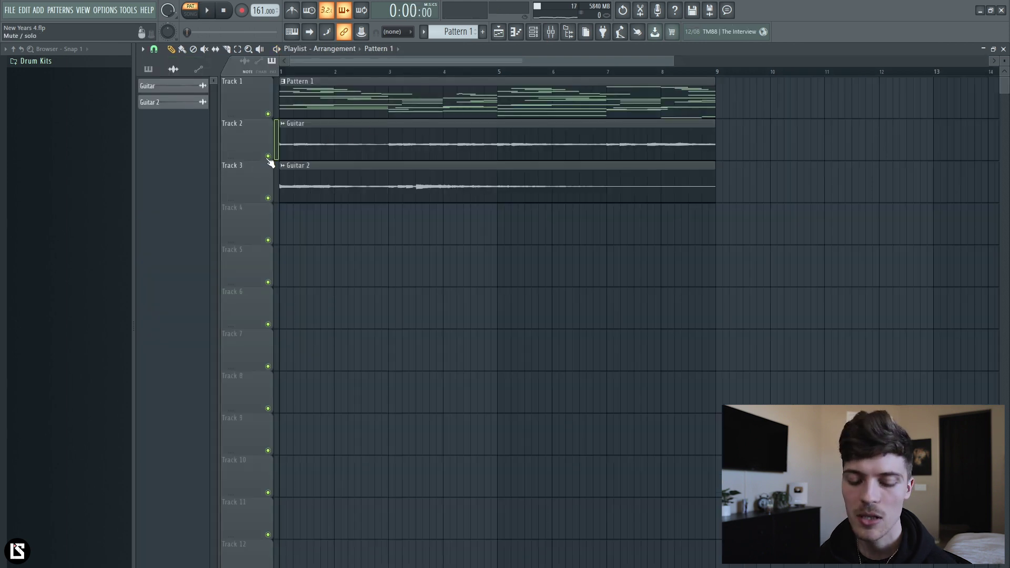
- Solo the Guitar clip's track in the playlist, switch playback to song mode and listen to the clip
ctrl+click(267, 155)
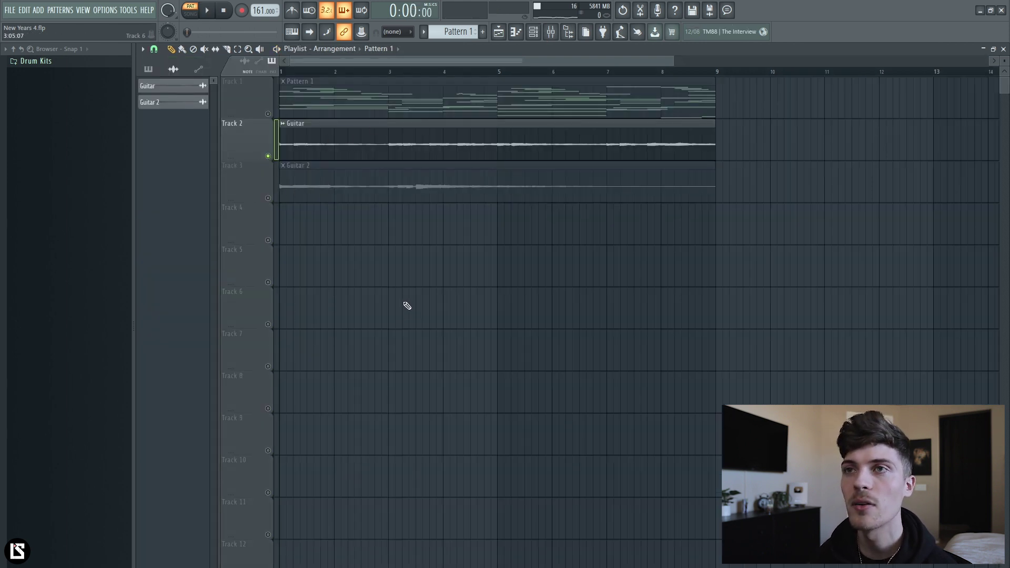
scroll(958, 115, up, 2)
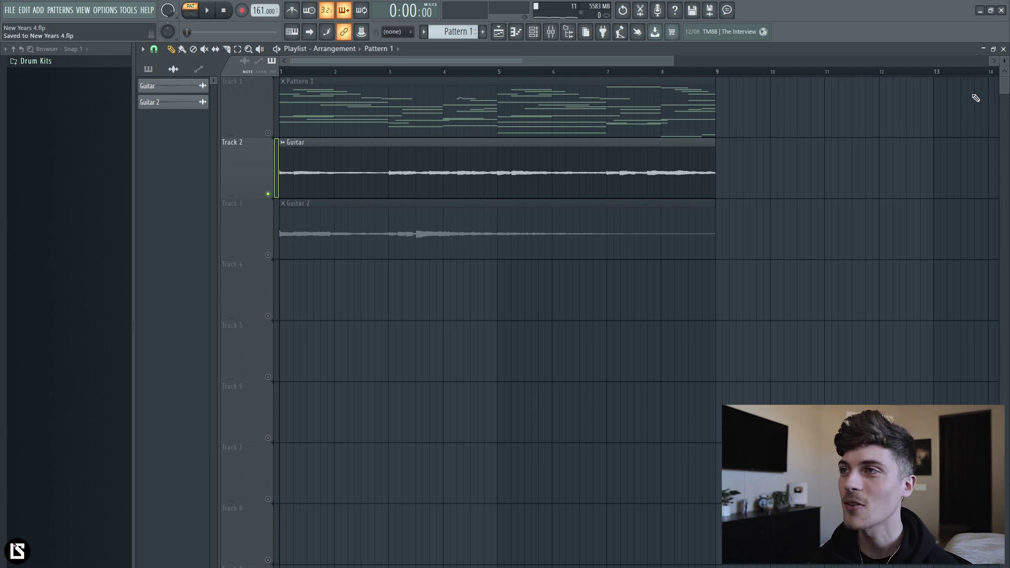
scroll(619, 67, up, 3)
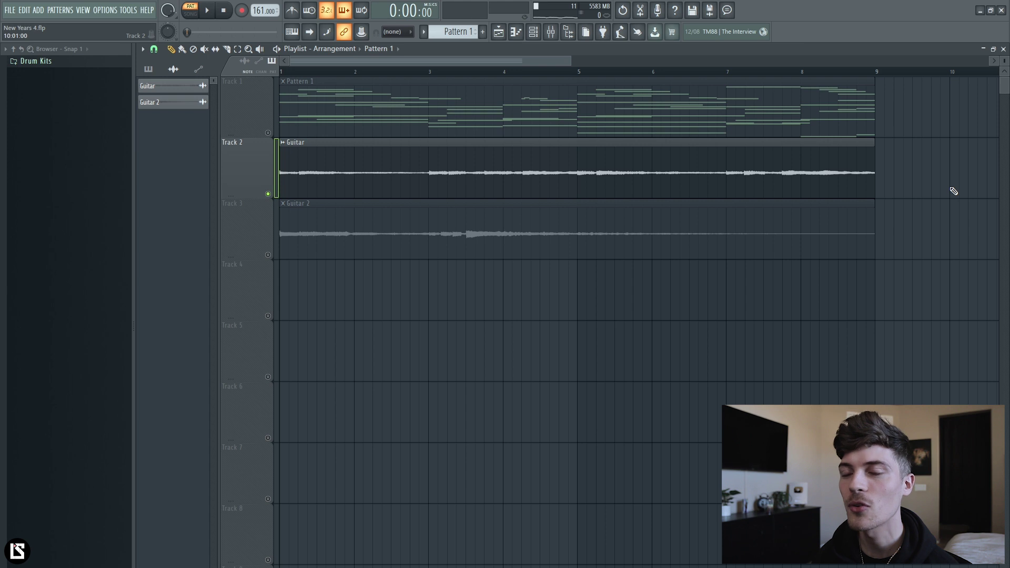
key(l)
key(space)
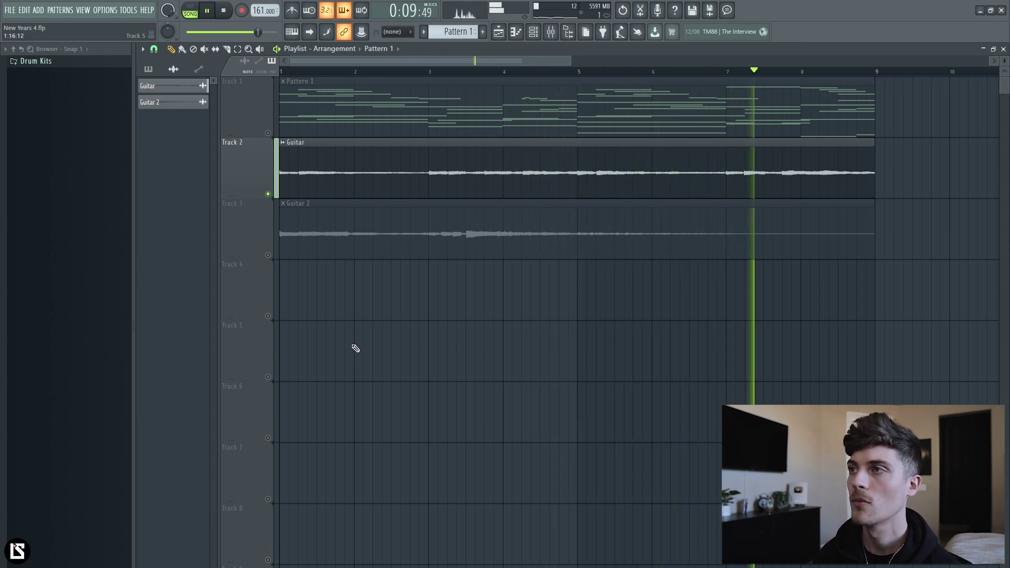
key(space)
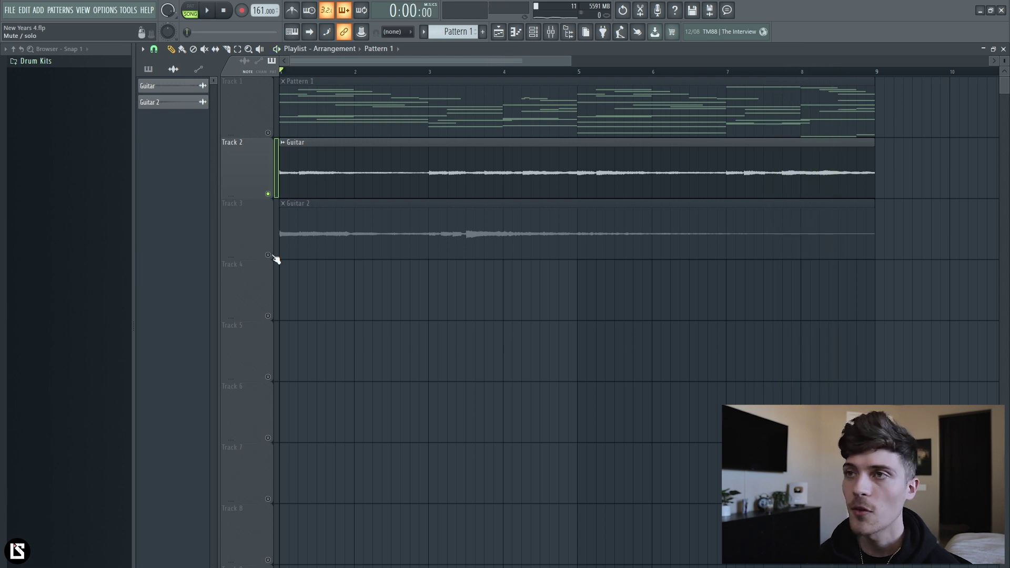
- Solo the Guitar 2 track to listen to it, and re-enable the Pattern 1 and Guitar tracks
click(268, 258)
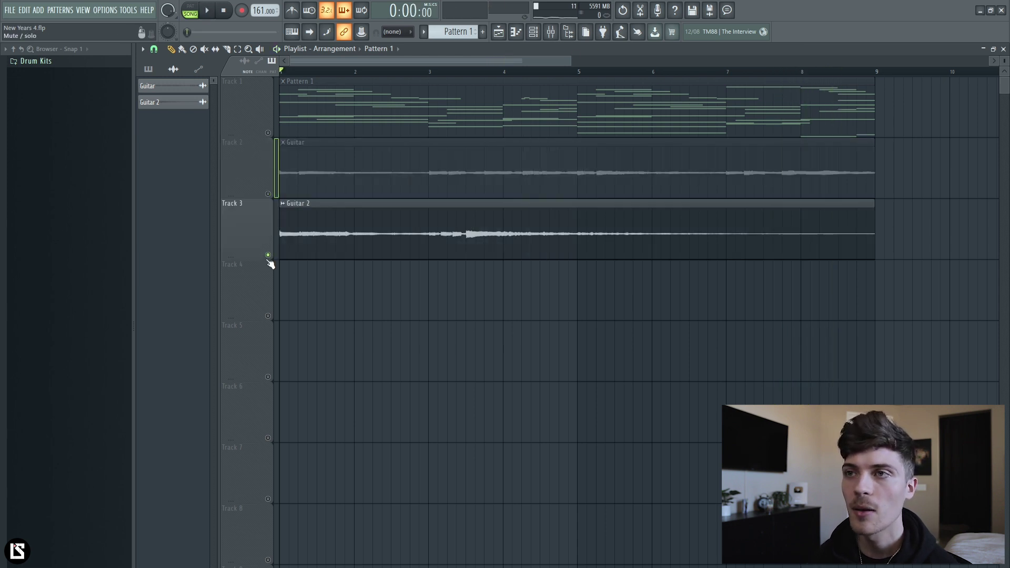
key(space)
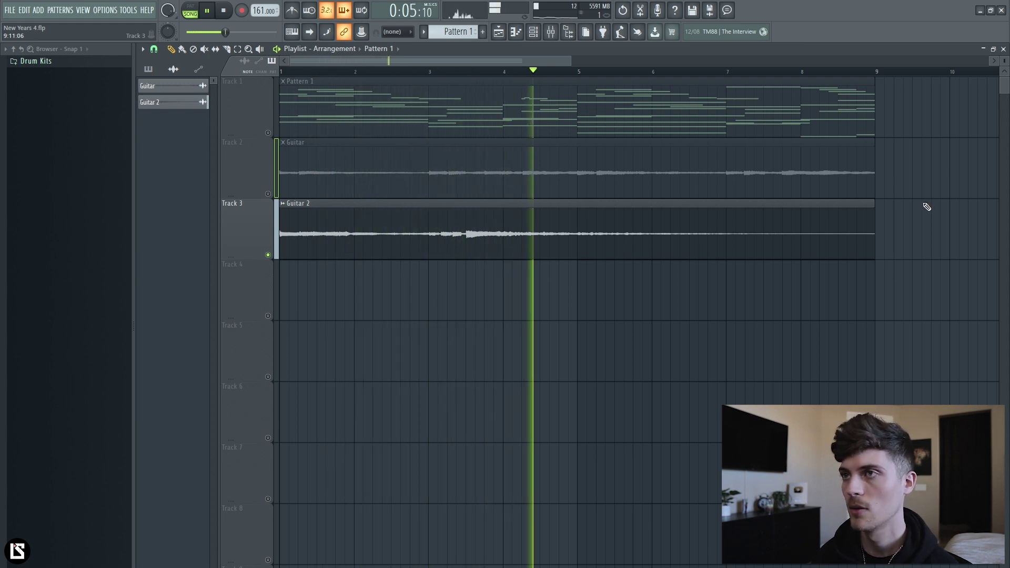
key(space)
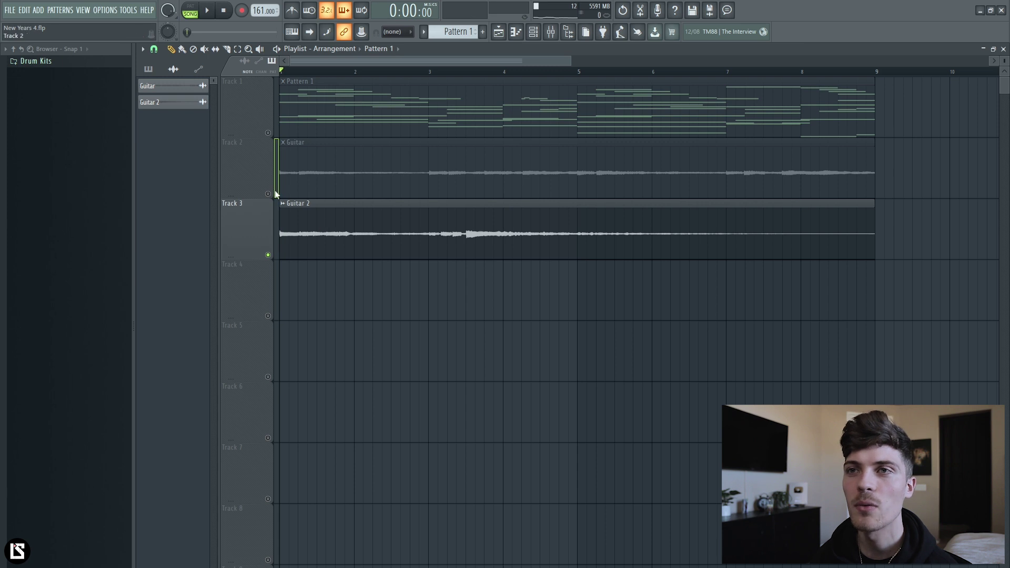
click(268, 133)
click(268, 193)
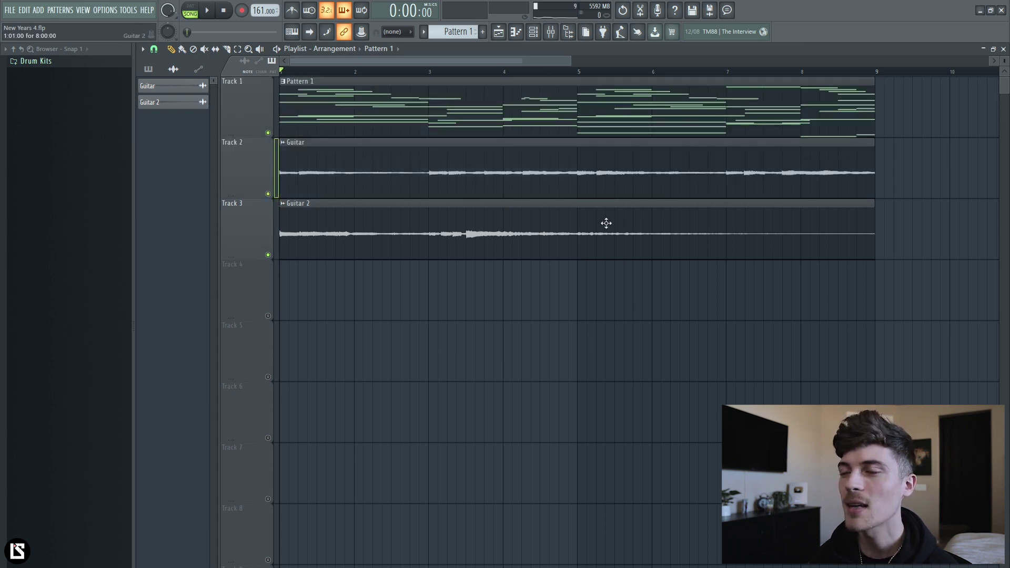
- Open Guitar Rig 6 on the Guitar mixer track to review its Creamy Snowflakes preset, and return to the playlist
click(553, 35)
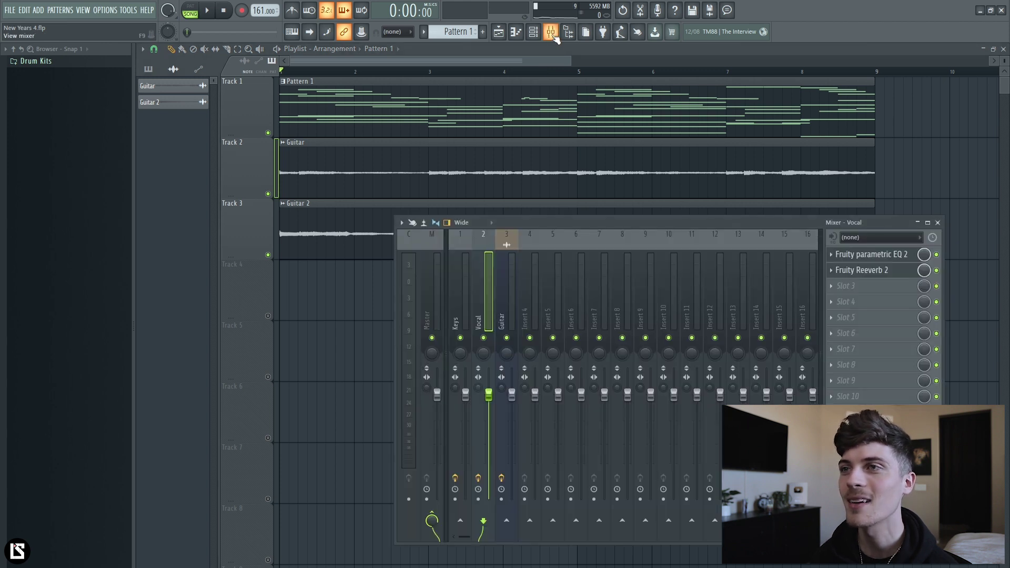
drag(539, 221, 505, 219)
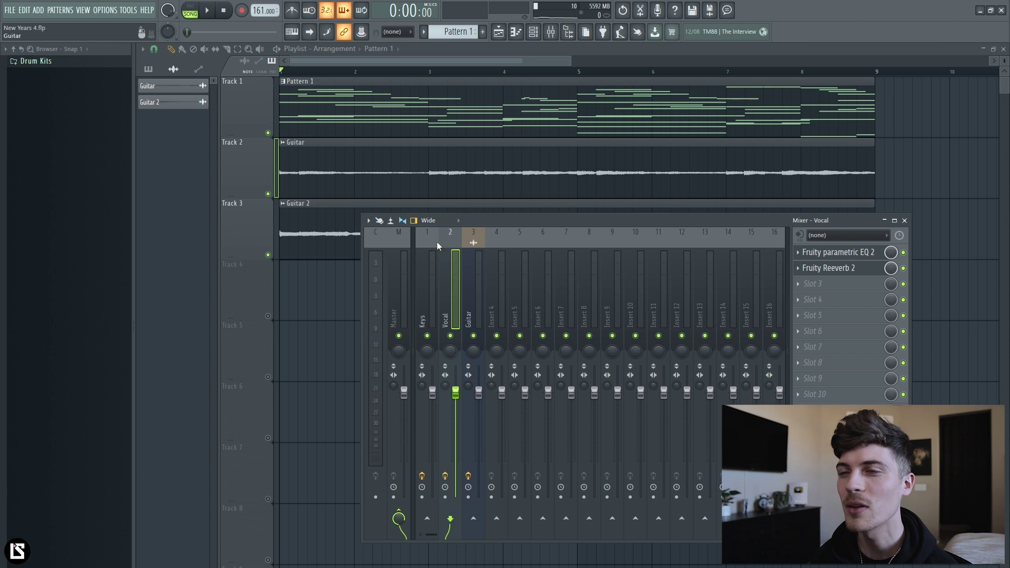
click(473, 316)
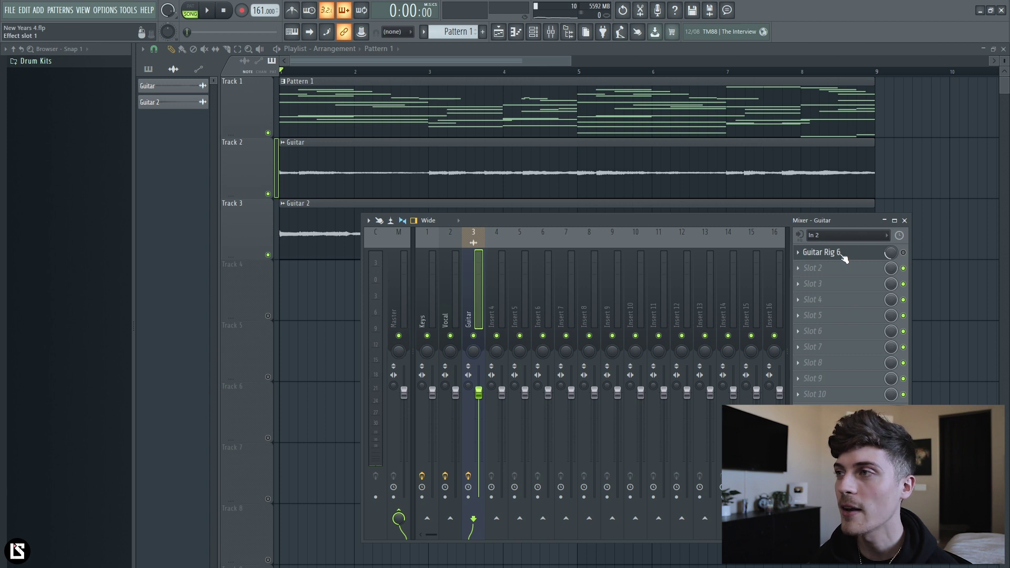
click(842, 255)
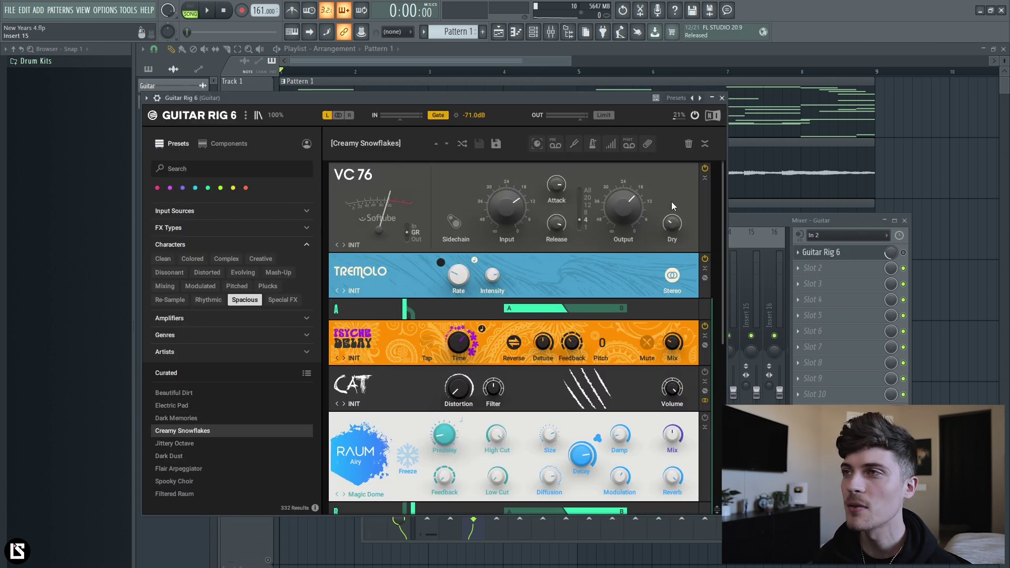
click(553, 34)
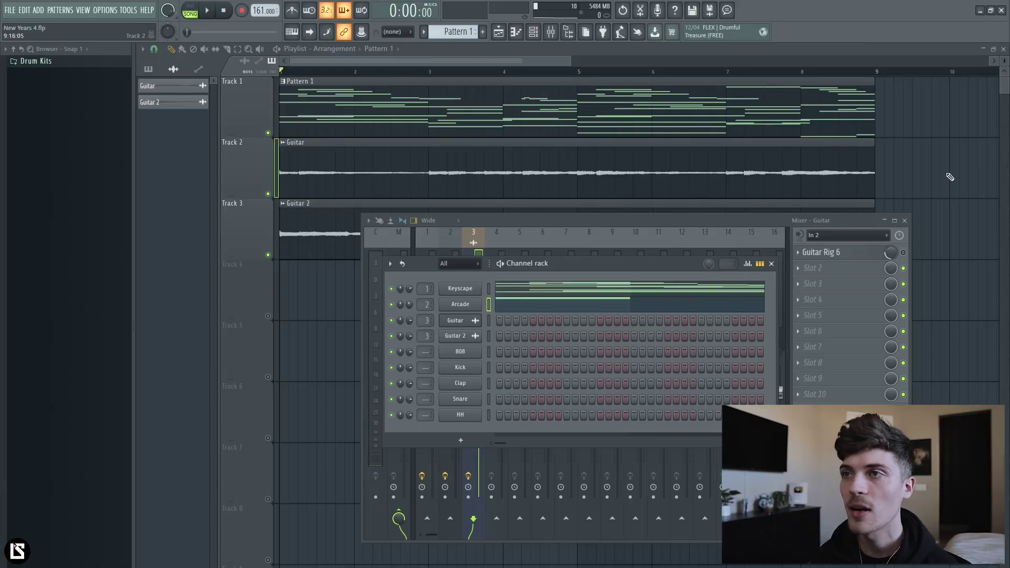
click(947, 175)
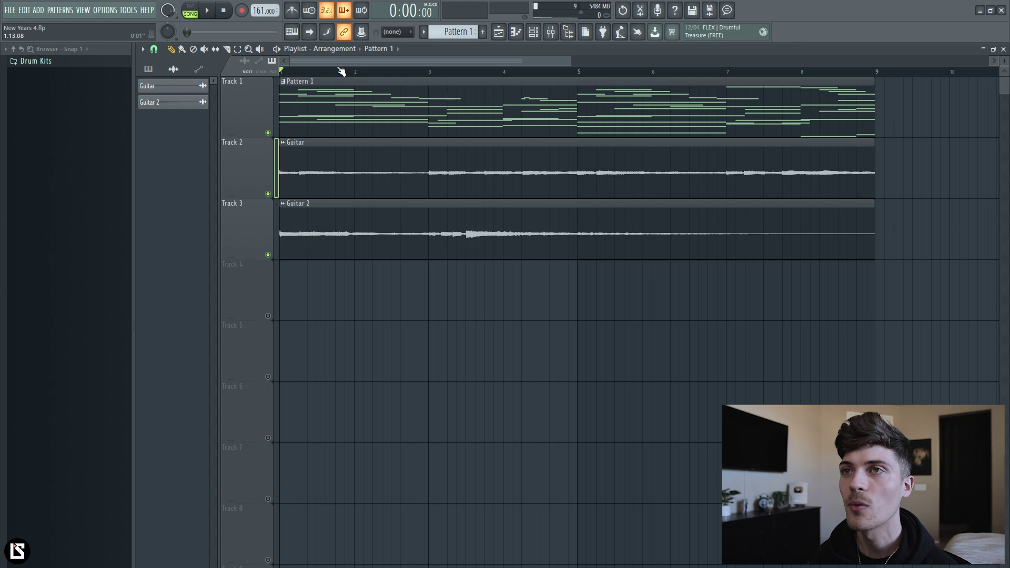
- Open the Clap channel's notes in Pattern 2 in the Piano roll and lengthen the single C5 note to one beat
scroll(342, 71, down, 4)
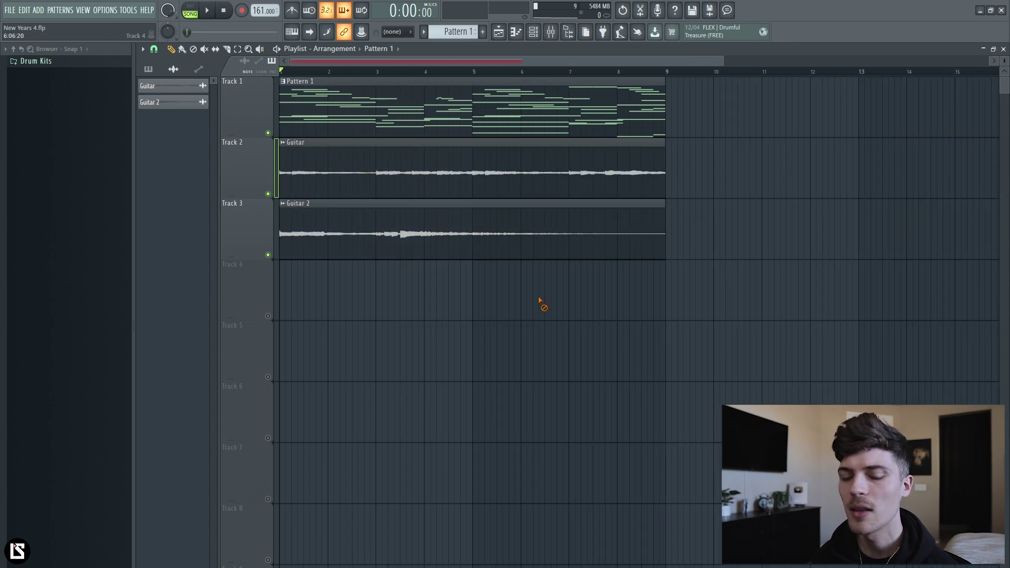
click(154, 74)
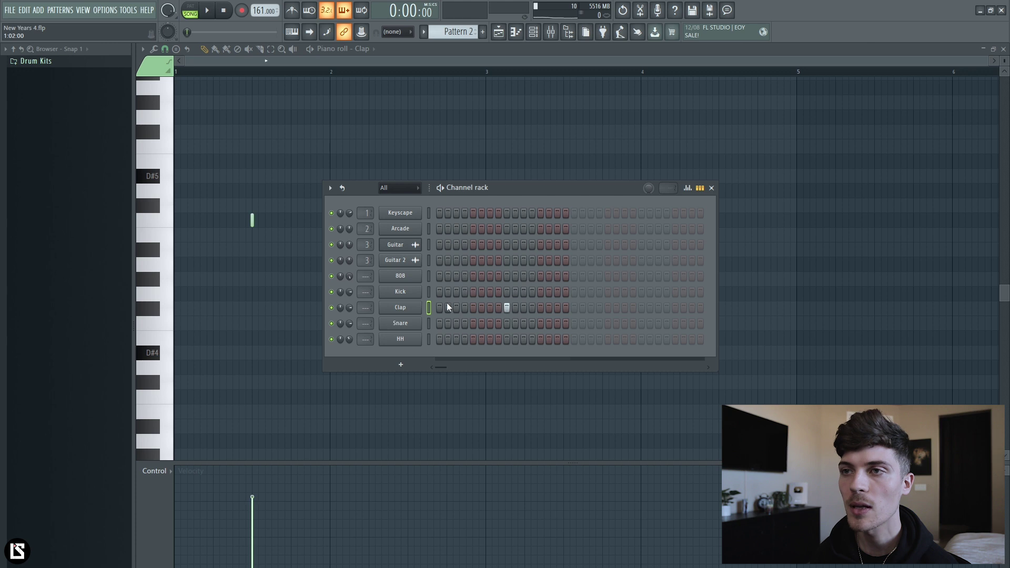
right_click(421, 301)
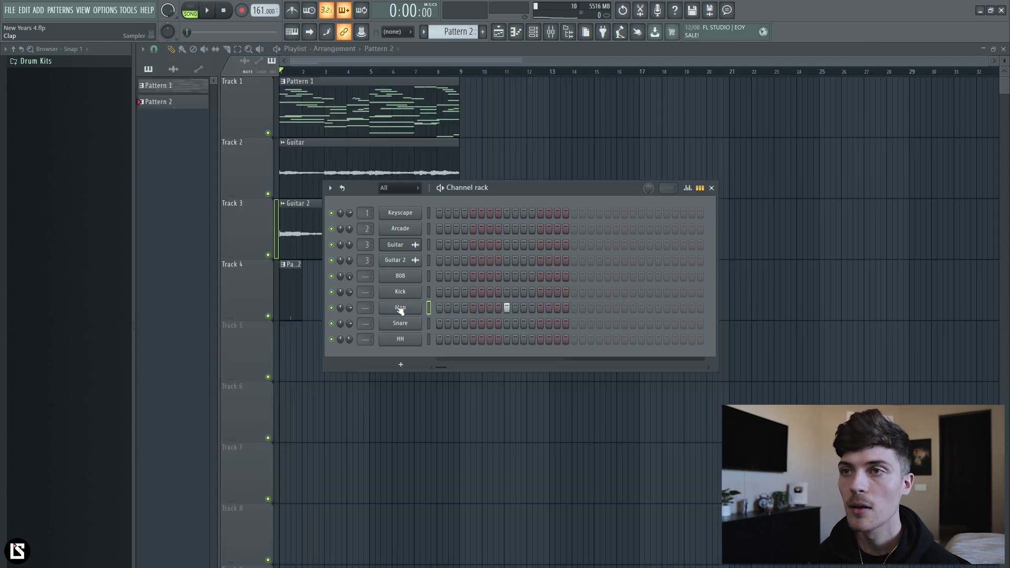
right_click(400, 311)
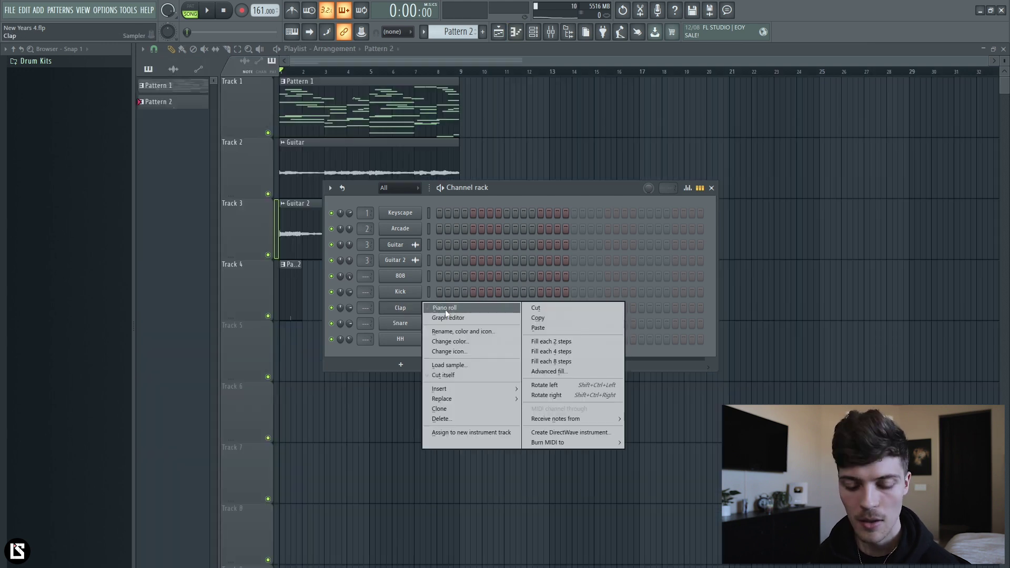
click(445, 309)
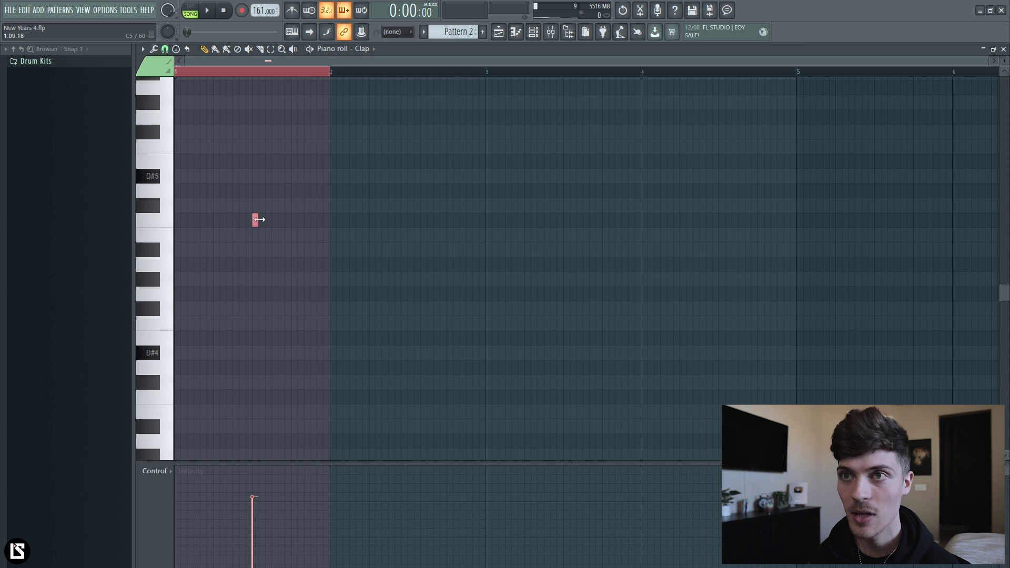
drag(267, 220, 293, 224)
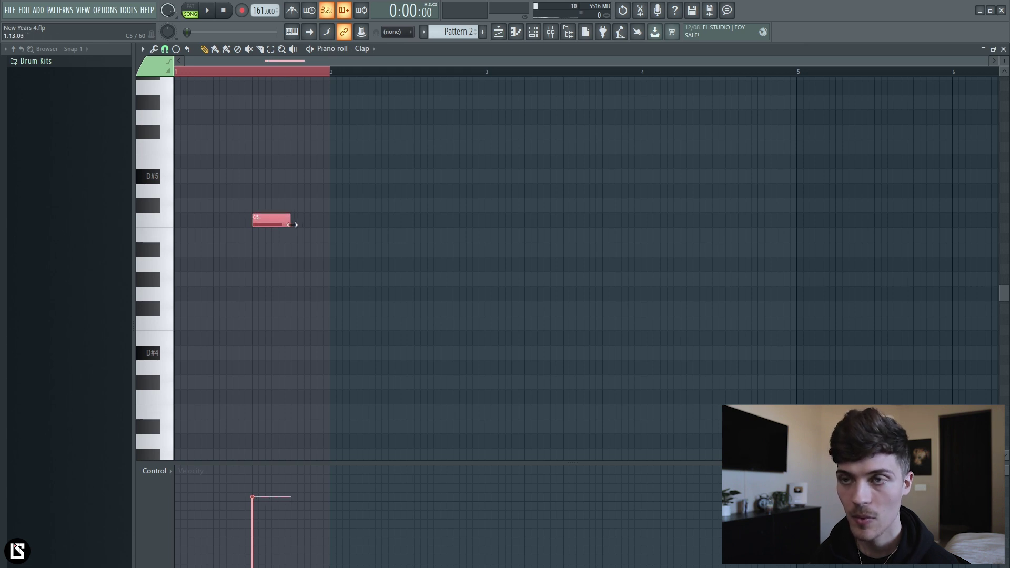
- Duplicate the clap note bar by bar so it repeats once in each of eight bars, listening along
key(ctrl+b)
key(ctrl+b)
key(ctrl+b)
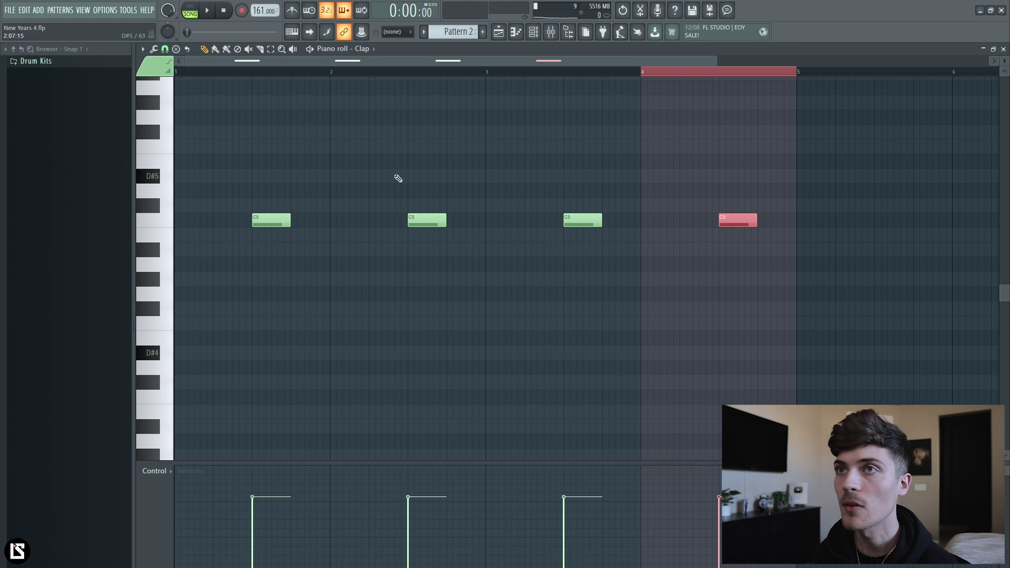
key(ctrl+d)
key(space)
scroll(287, 71, down, 2)
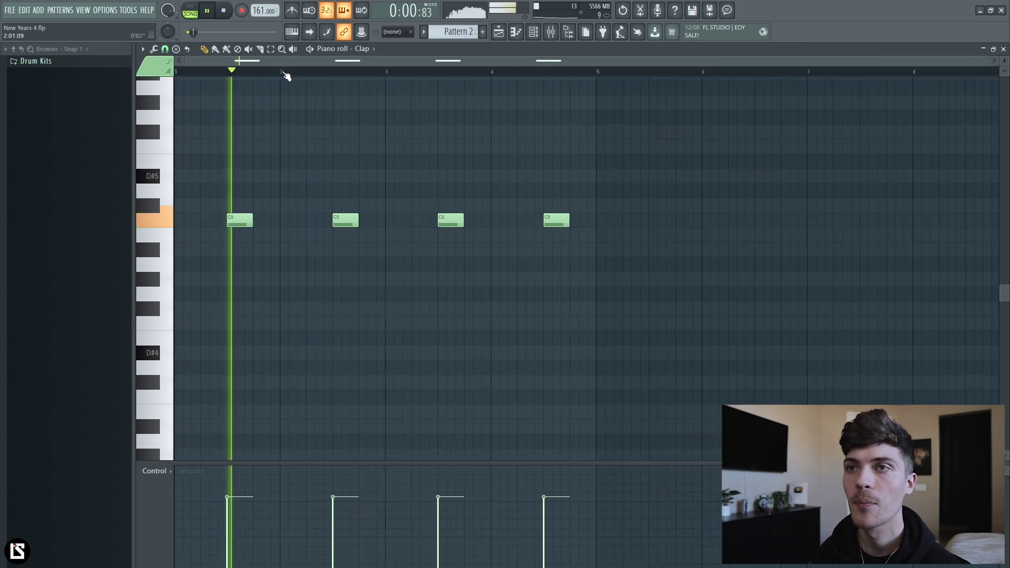
drag(647, 153, 46, 320)
key(ctrl+b)
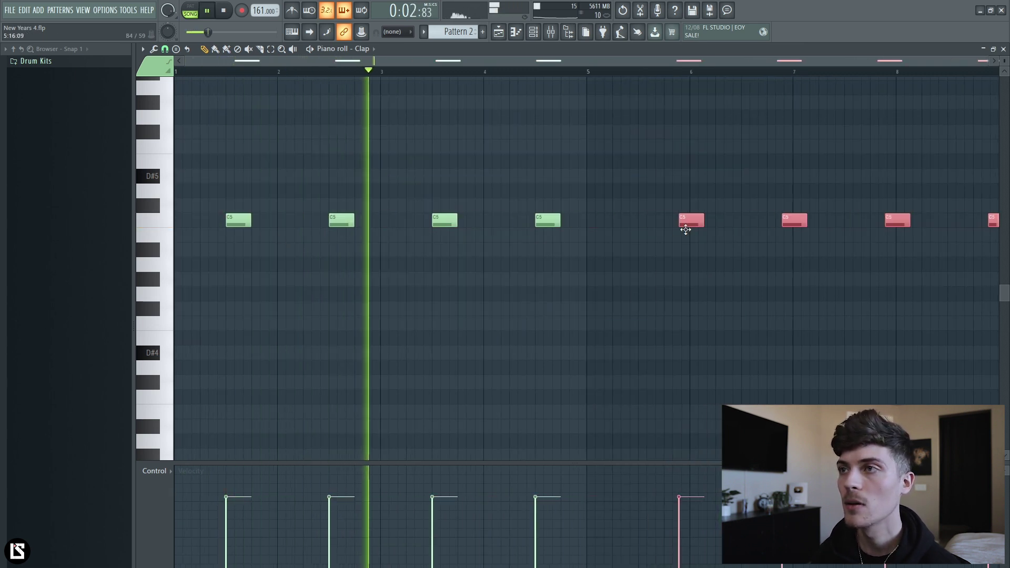
key(ctrl+d)
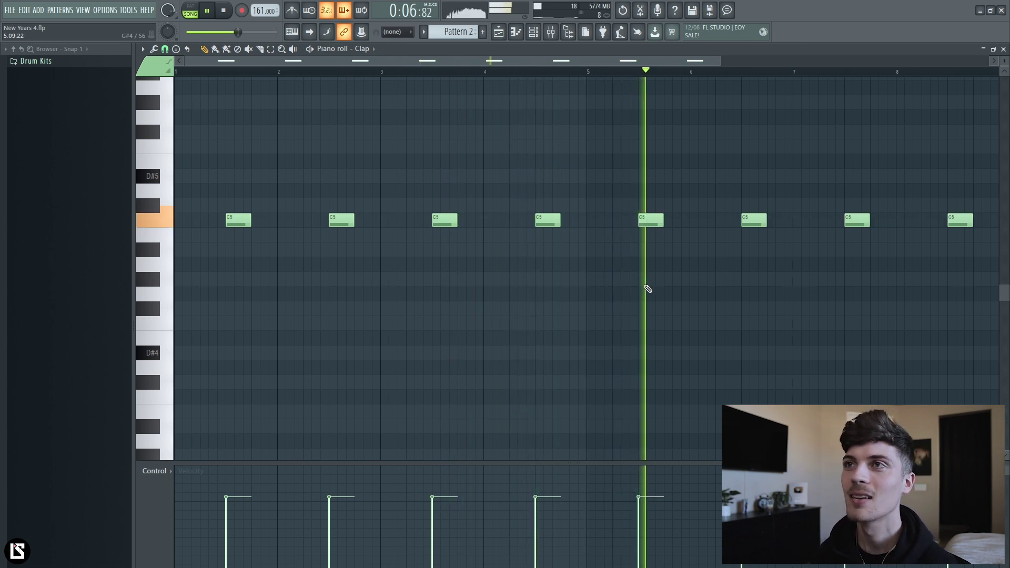
- Return to the playlist, stop playback and duplicate the eight-bar block of clips to bars 9 through 16
key(F6)
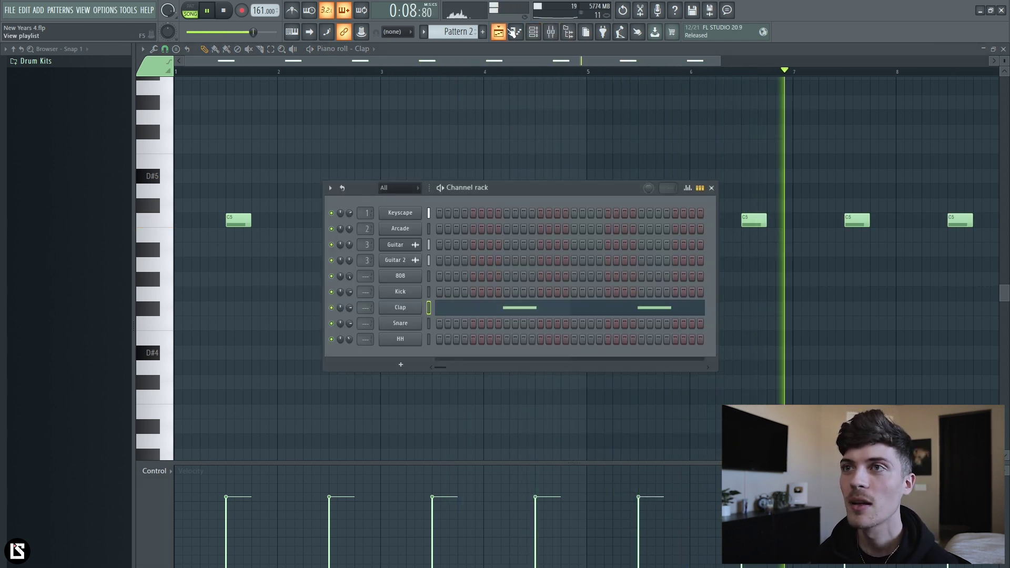
key(F5)
key(space)
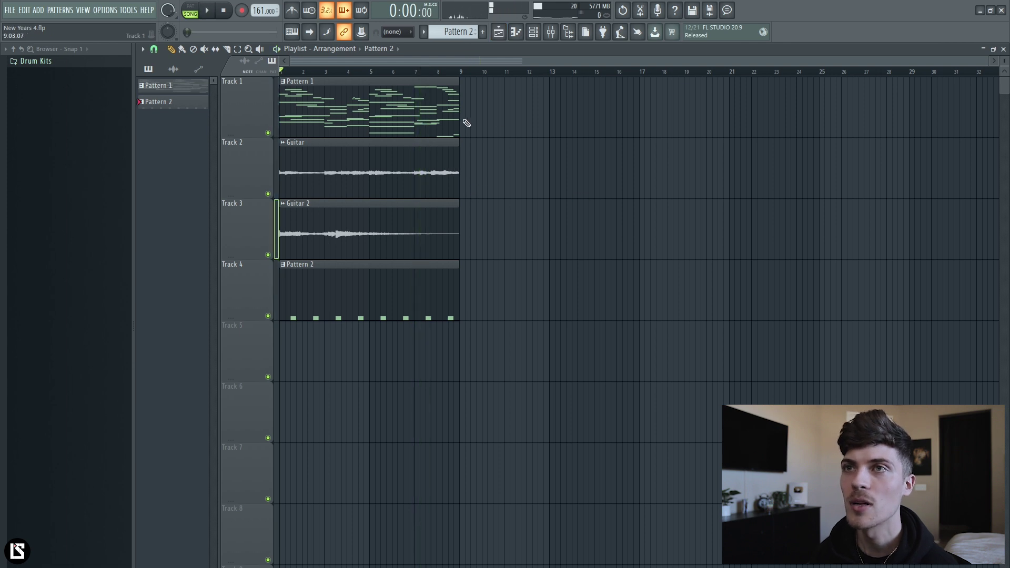
drag(478, 128, 275, 318)
drag(331, 116, 509, 140)
- Remove the duplicated guitar clips and the first Pattern 2 clip, and set the time selection over bars 9 through 16
click(828, 169)
right_click(494, 182)
right_click(494, 214)
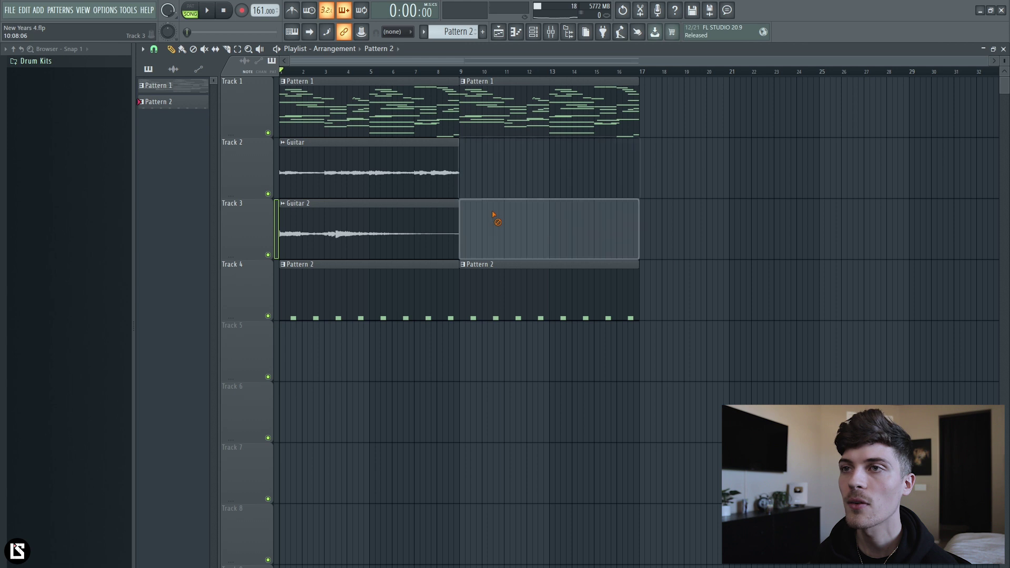
right_click(422, 276)
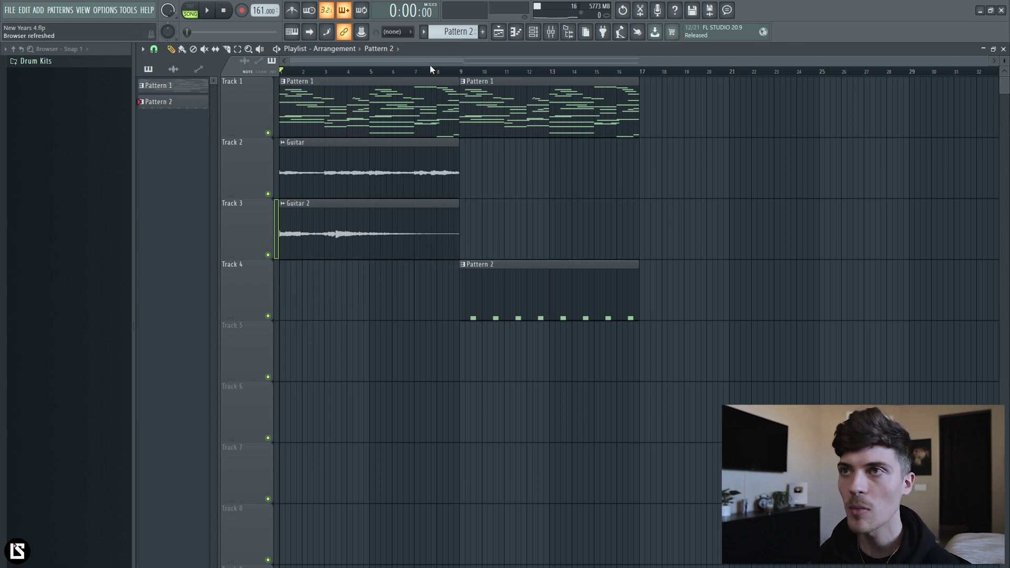
drag(462, 73, 639, 76)
- Fill the HH channel with a hit every 2 steps and open its notes in the Piano roll
click(533, 32)
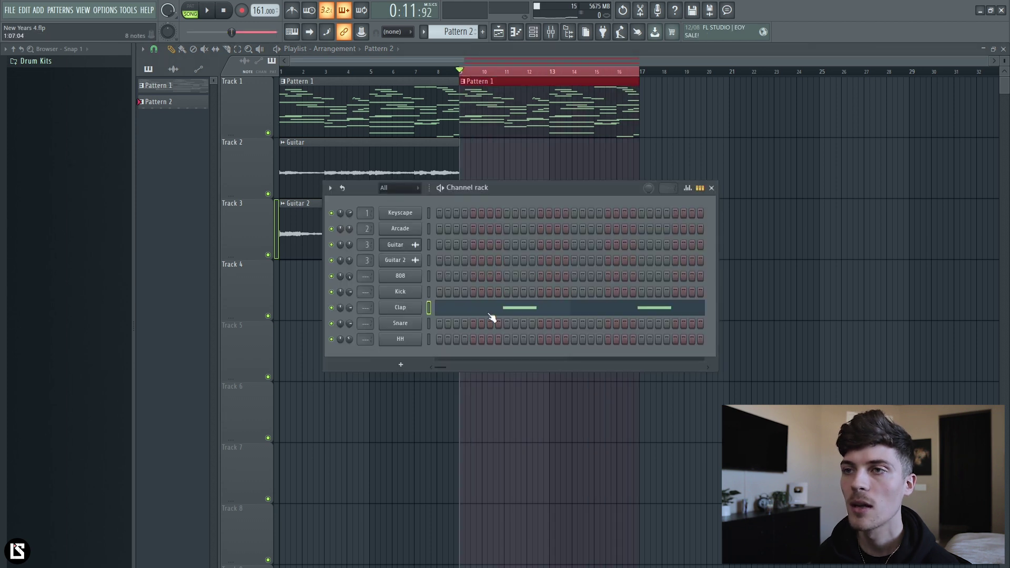
right_click(419, 342)
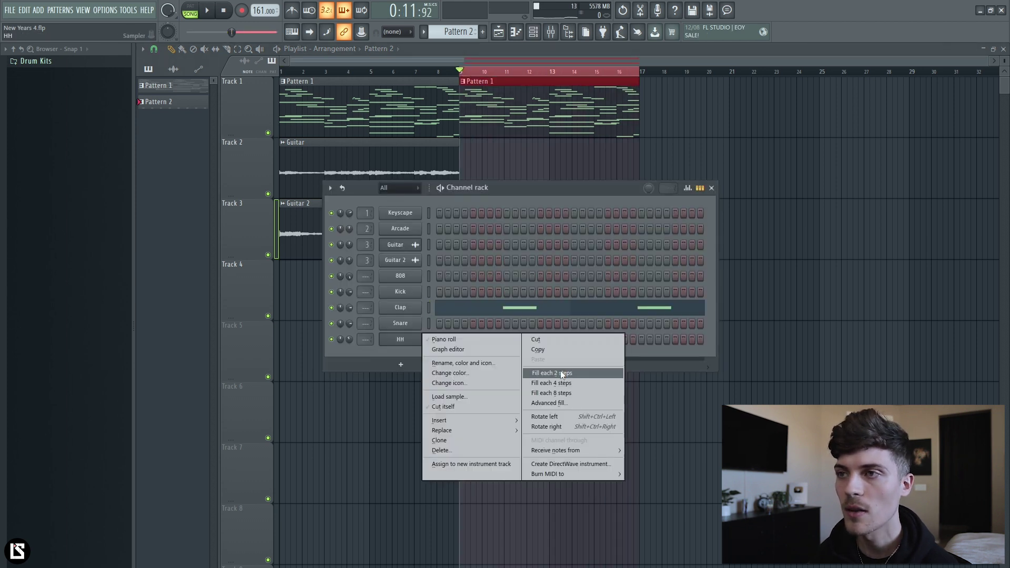
click(560, 371)
right_click(421, 338)
click(439, 341)
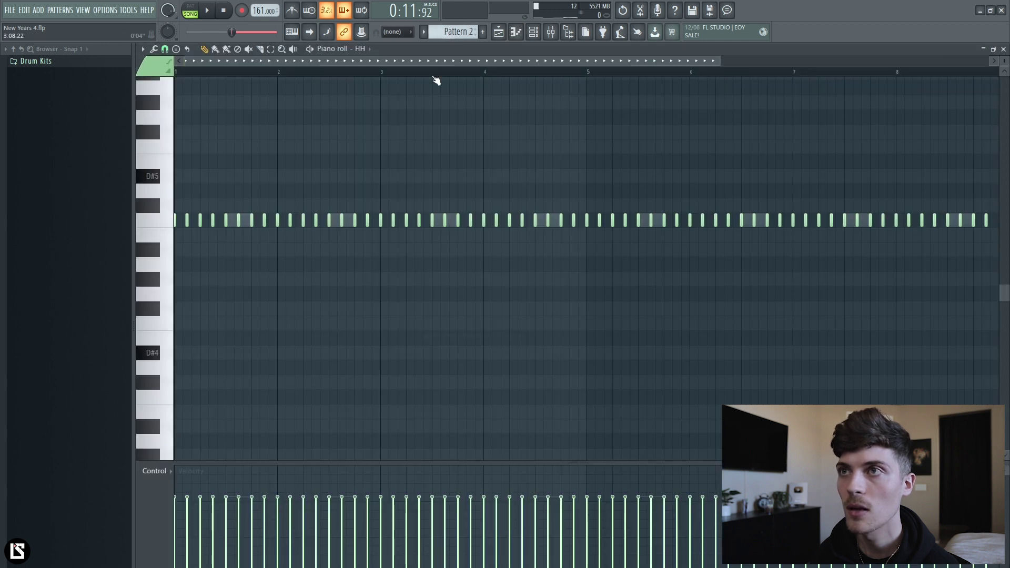
- Delete the hi-hat notes after the second bar, leaving a two-bar pattern
scroll(435, 79, down, 3)
drag(450, 181, 720, 299)
key(Delete)
drag(320, 222, 442, 221)
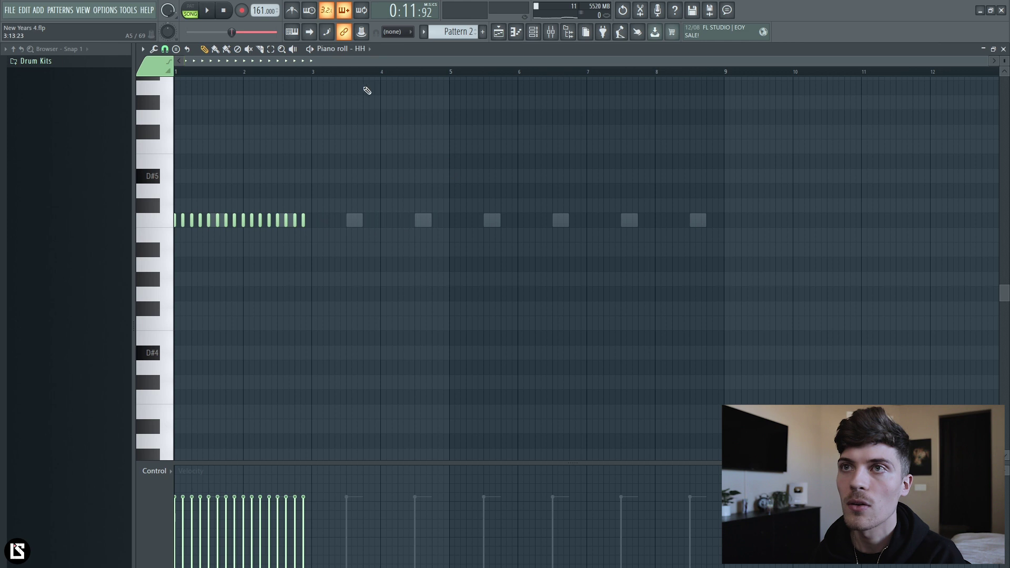
- Lengthen all the hi-hat notes slightly and use a 1/3 step snap for the Piano roll
scroll(341, 79, up, 3)
drag(348, 65, 101, 90)
key(ctrl+a)
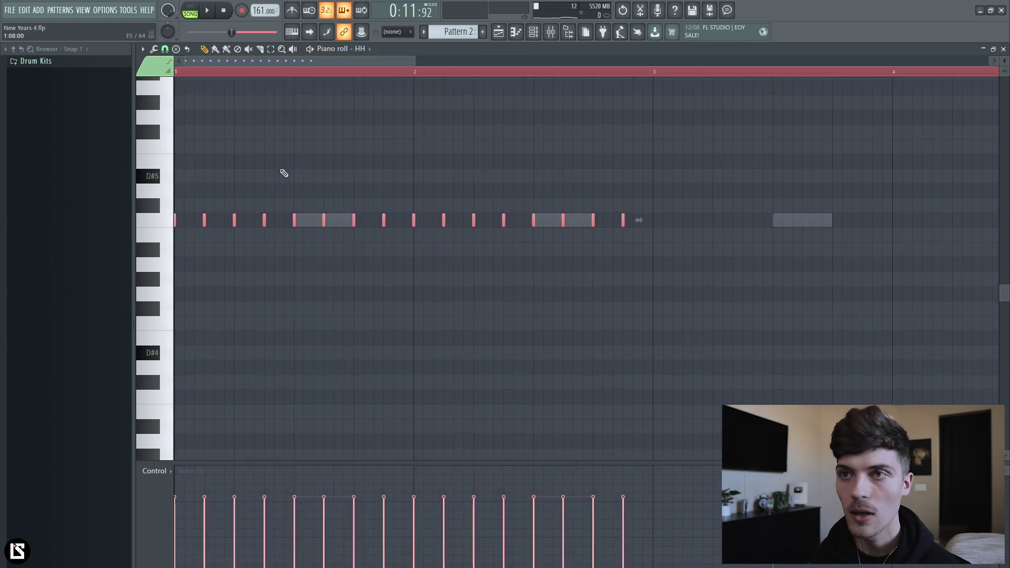
click(164, 49)
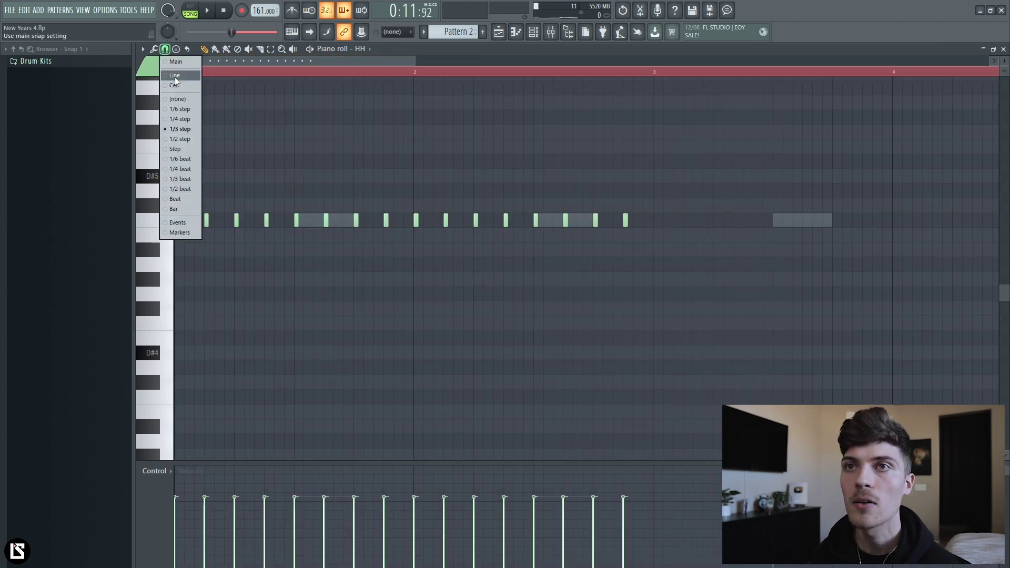
click(179, 124)
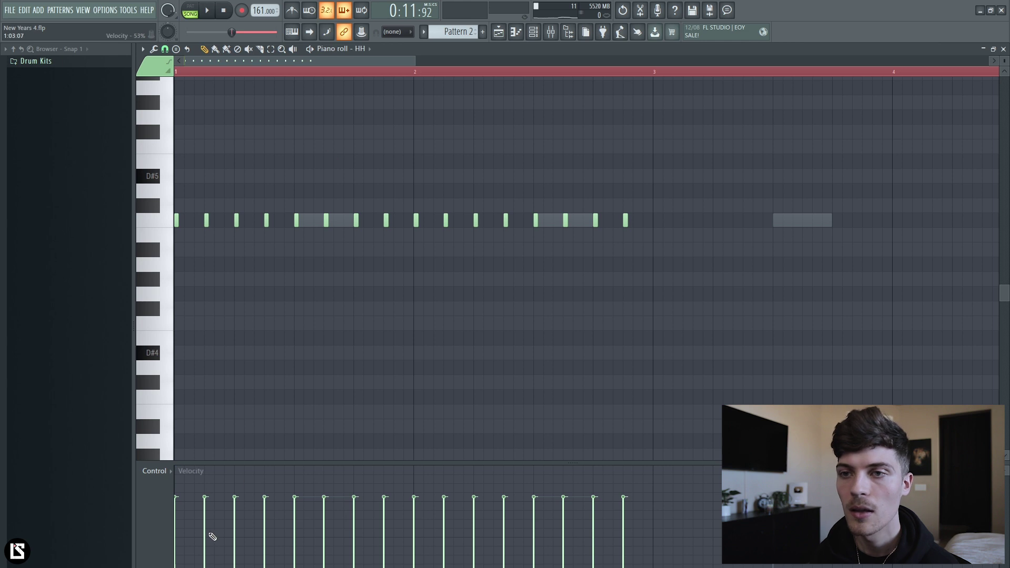
- Lower the velocity of every second hi-hat note and add two in-between notes near the end of bar 1 for a roll
drag(333, 536, 394, 538)
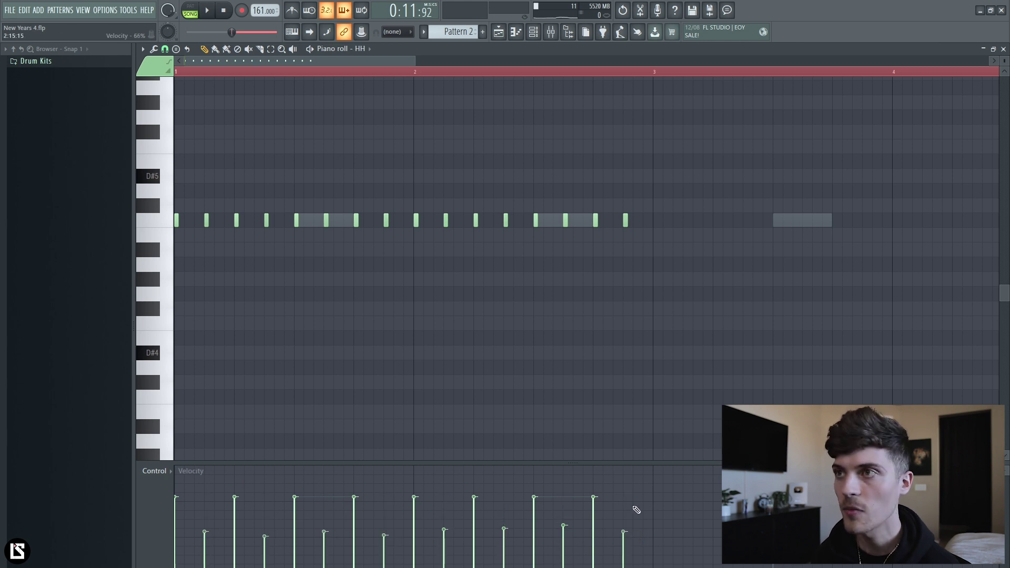
scroll(282, 77, up, 4)
key(space)
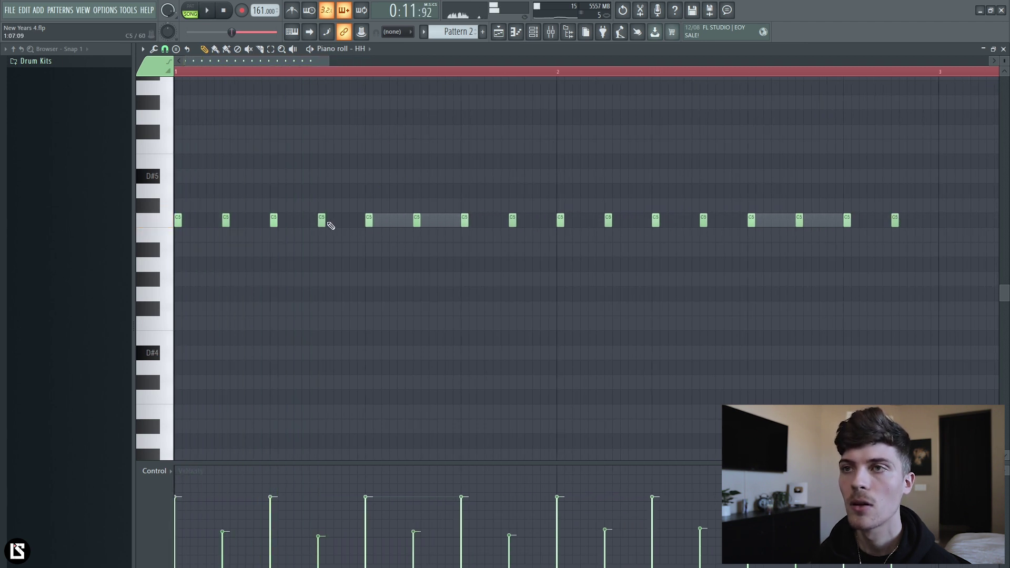
click(496, 220)
key(space)
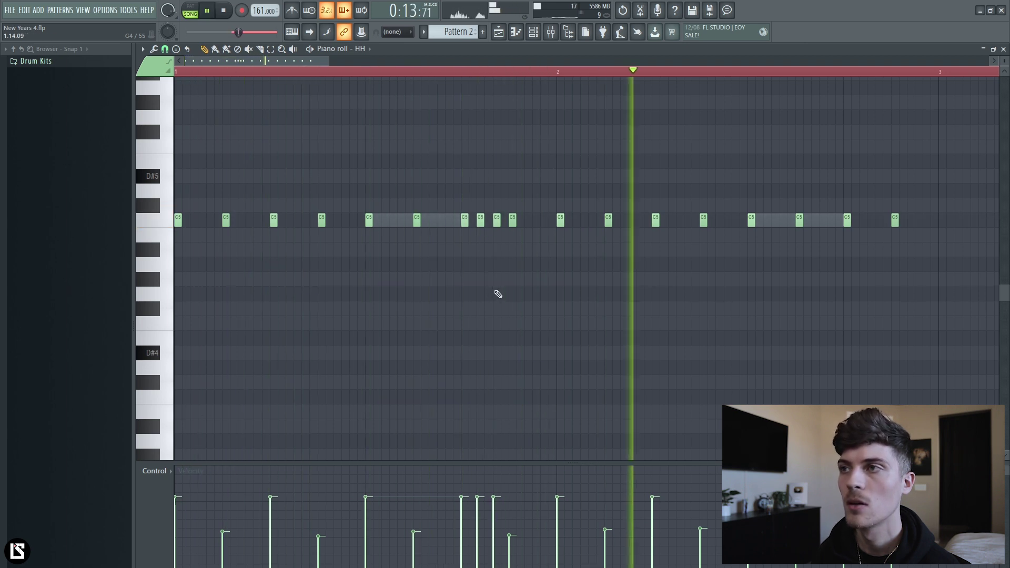
- Copy three roll notes down to G#4 in the middle of bar 2 and reduce their velocity
scroll(435, 76, down, 2)
drag(402, 209, 559, 283)
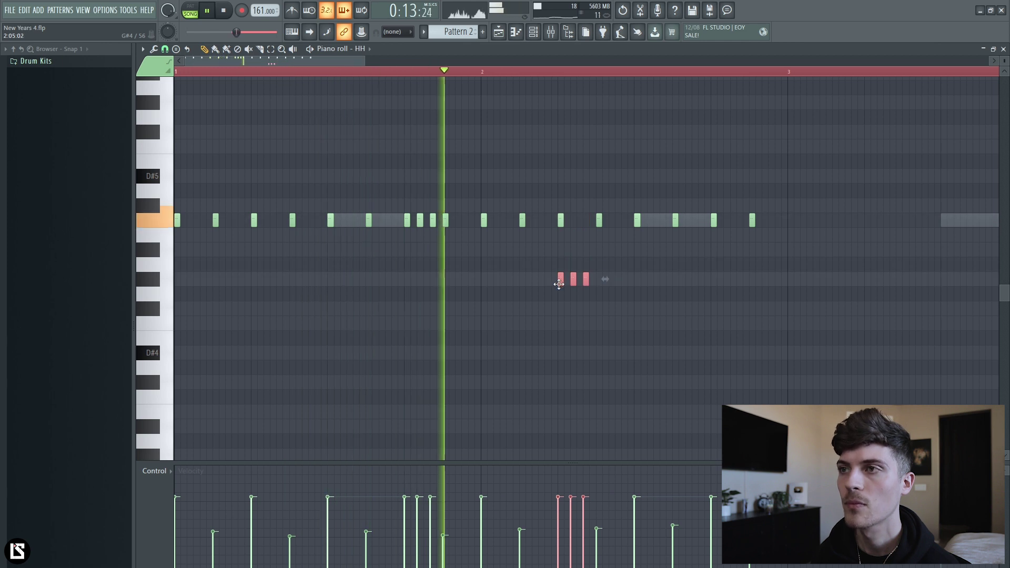
scroll(643, 331, down, 8)
ctrl+click(644, 331)
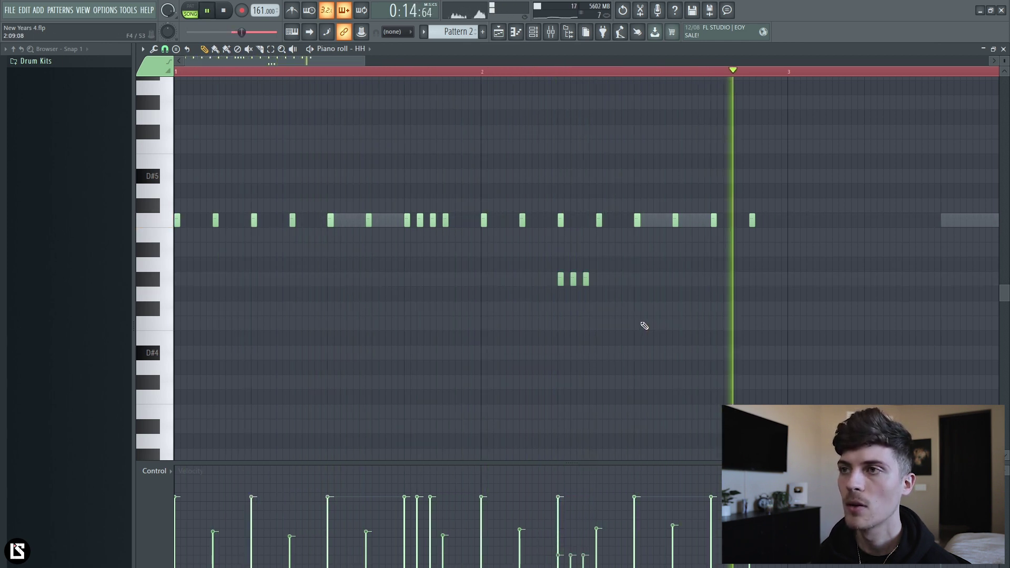
- Raise the three low hi-hat notes a semitone to A4 and space them wider apart, listening to the result
ctrl+drag(500, 267, 658, 323)
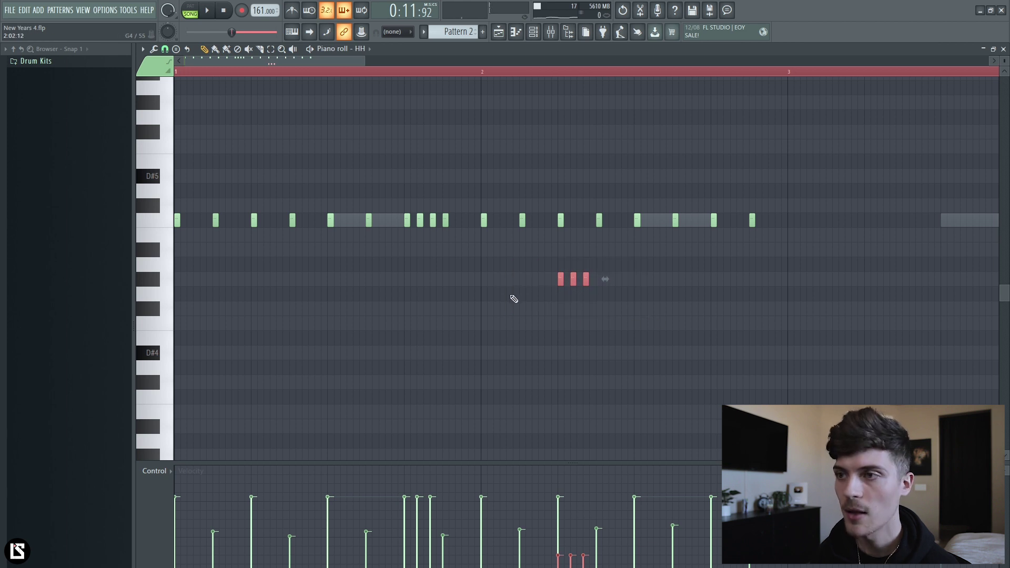
key(shift+Up)
key(space)
scroll(397, 79, up, 2)
right_click(682, 264)
click(738, 267)
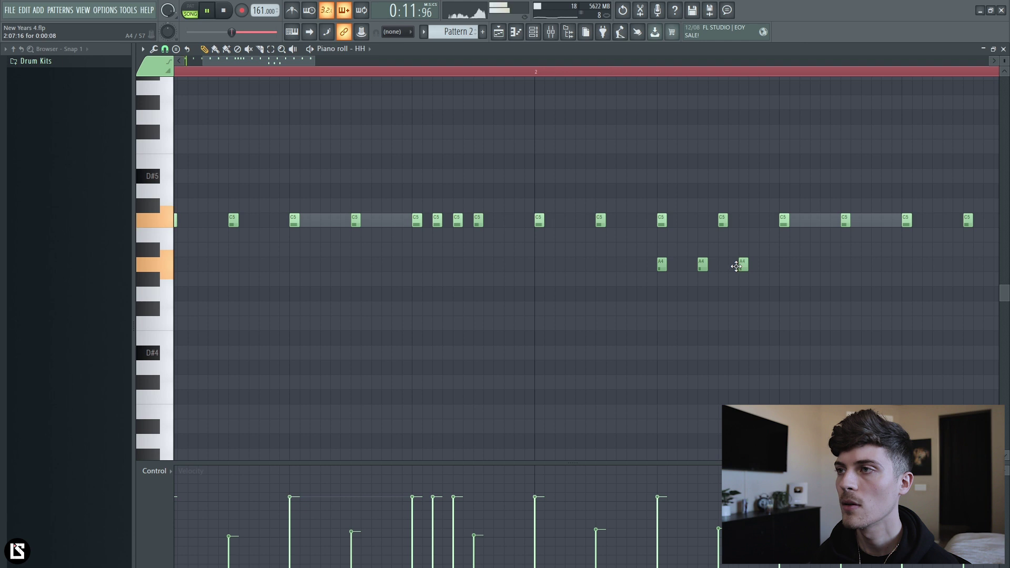
drag(731, 266, 741, 266)
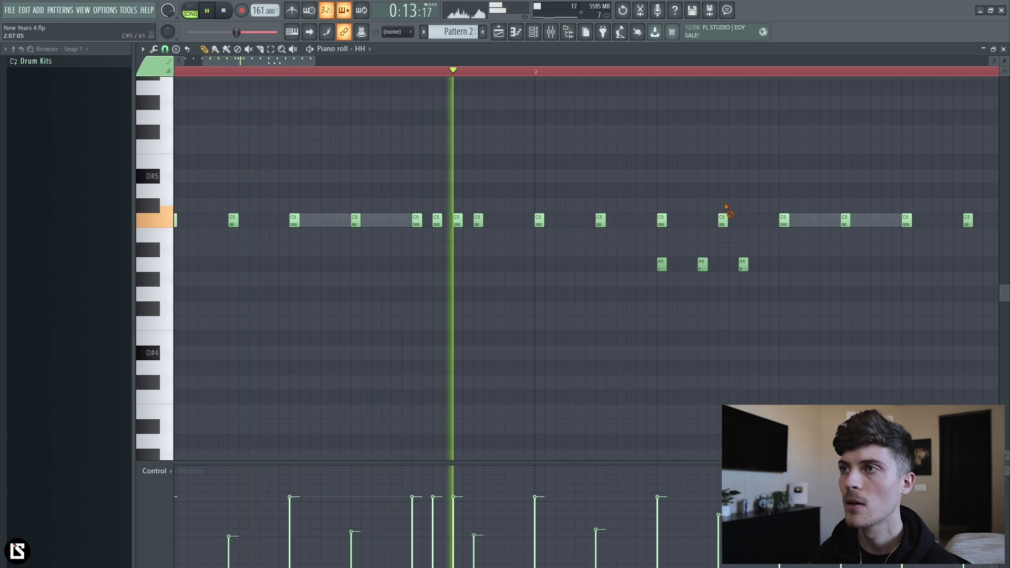
- Duplicate the whole two-bar hi-hat pattern into bars 3 and 4
scroll(570, 75, down, 3)
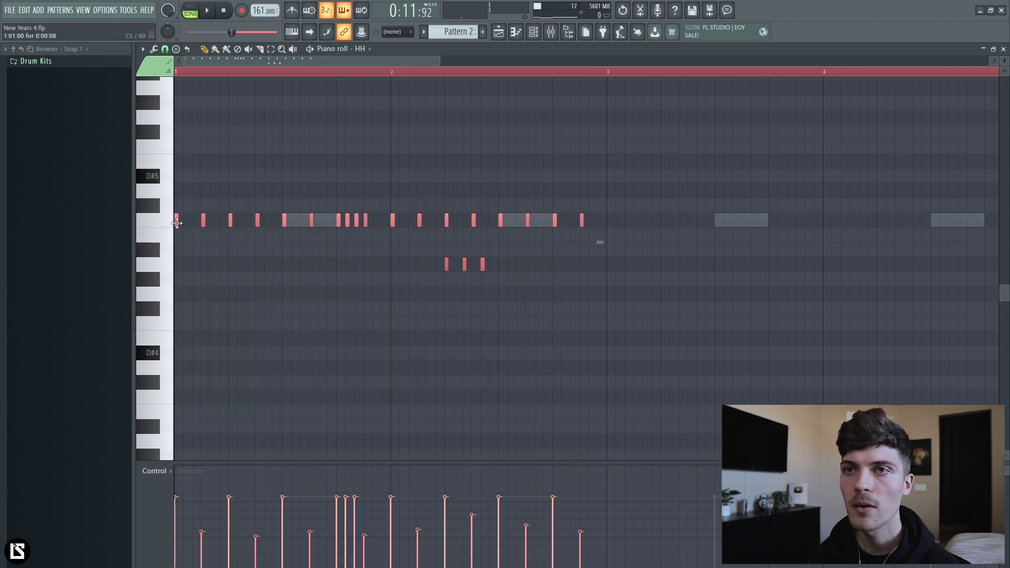
key(ctrl+b)
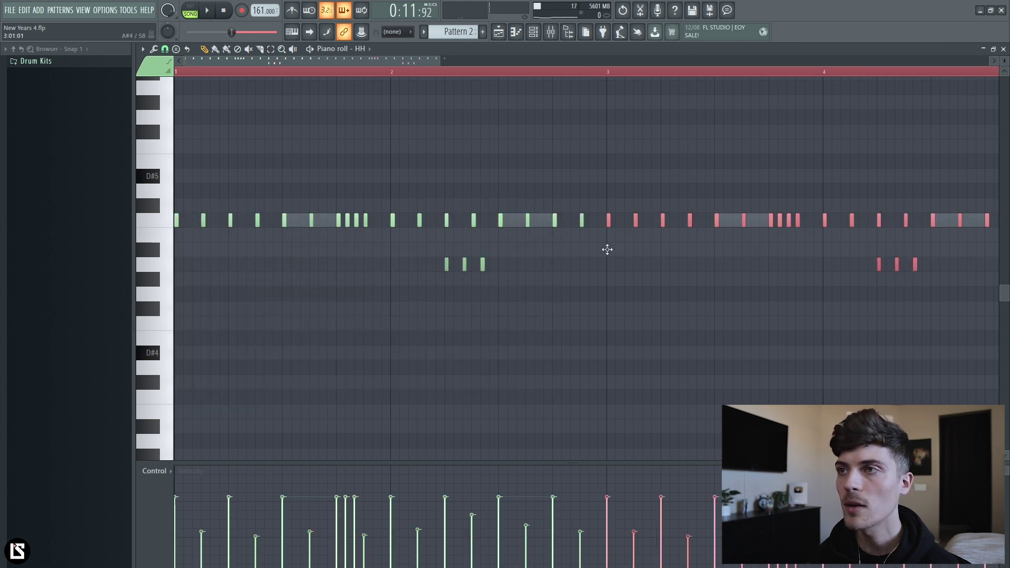
click(608, 74)
- Add a fast six-note hi-hat roll with rising velocity in bar 3 and remove the low A4 notes from bar 2
key(space)
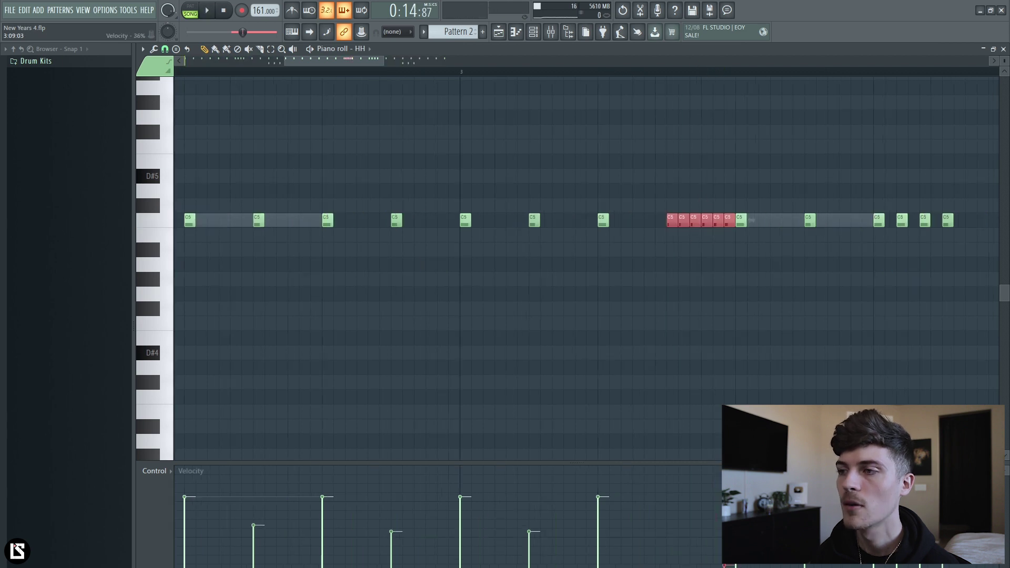
key(space)
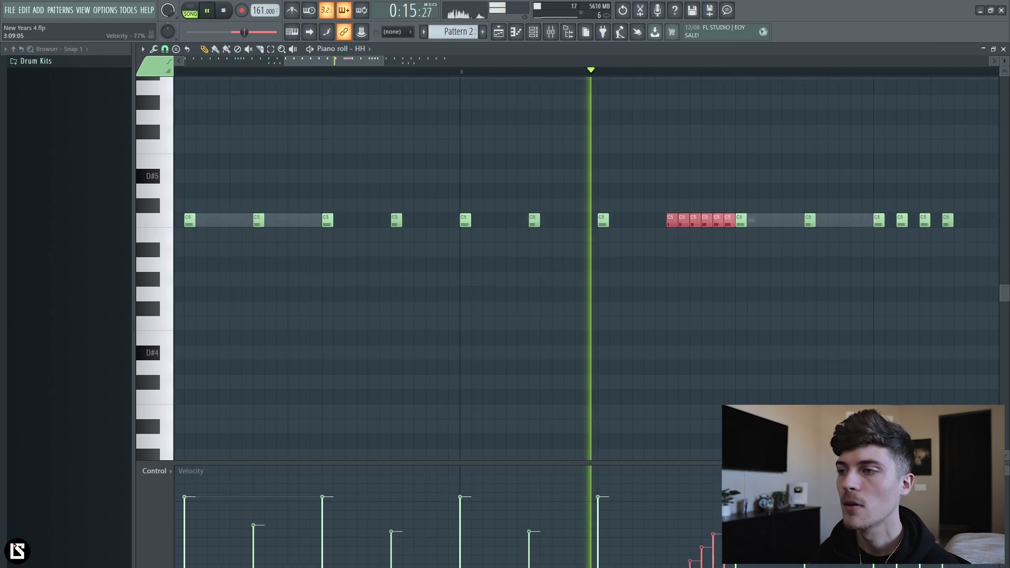
key(space)
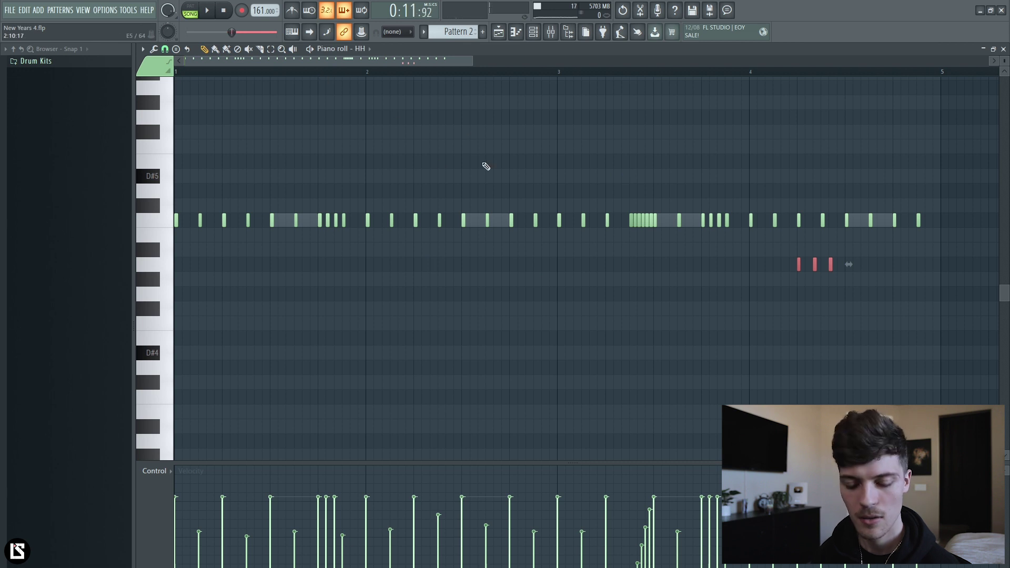
- Randomize the velocity levels of all the hi-hat notes and accept the result
key(ctrl+a)
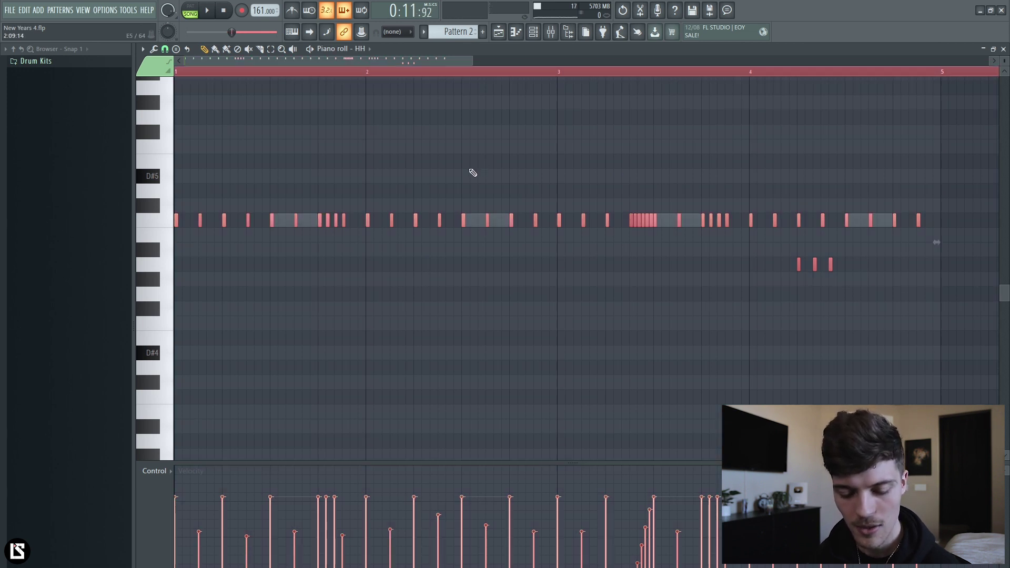
key(alt+r)
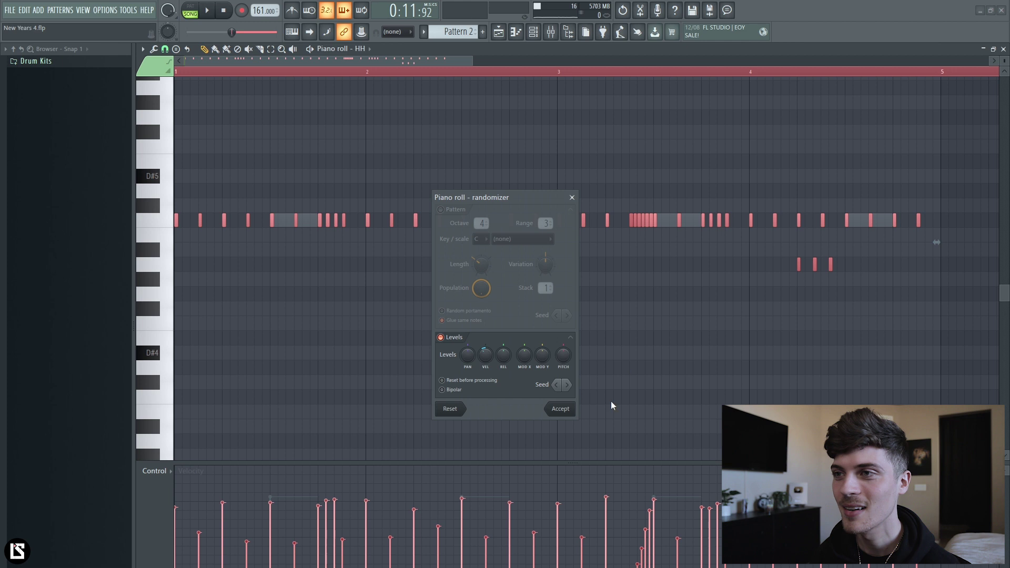
click(561, 409)
key(space)
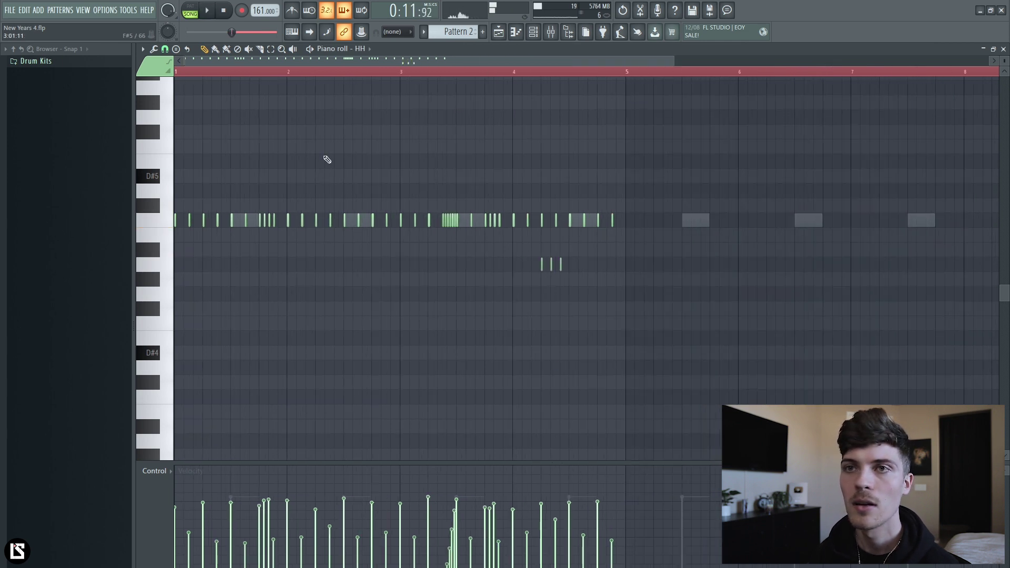
- Duplicate the four-bar hi-hat pattern into bars 5 to 8
key(ctrl+a)
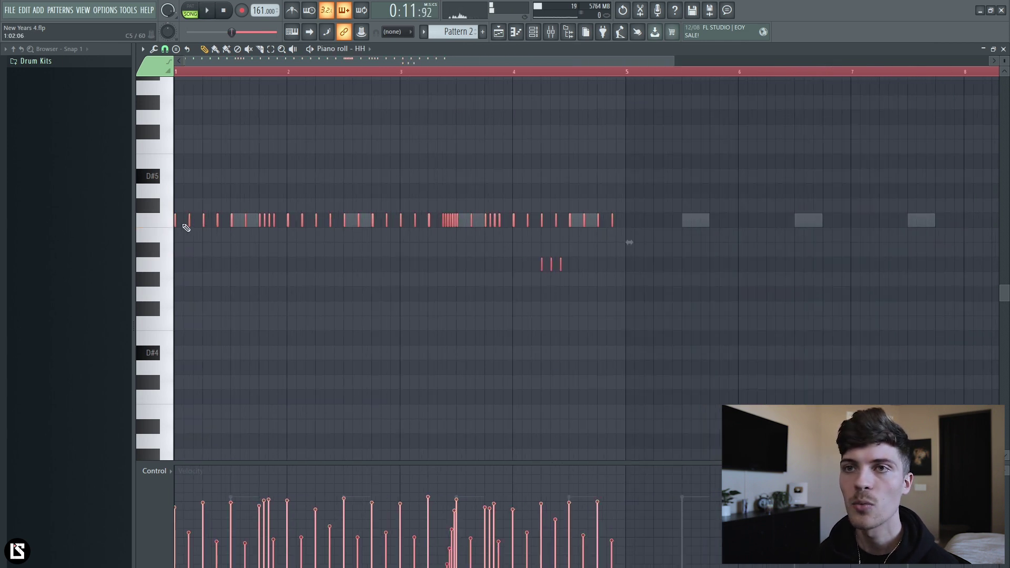
key(ctrl+b)
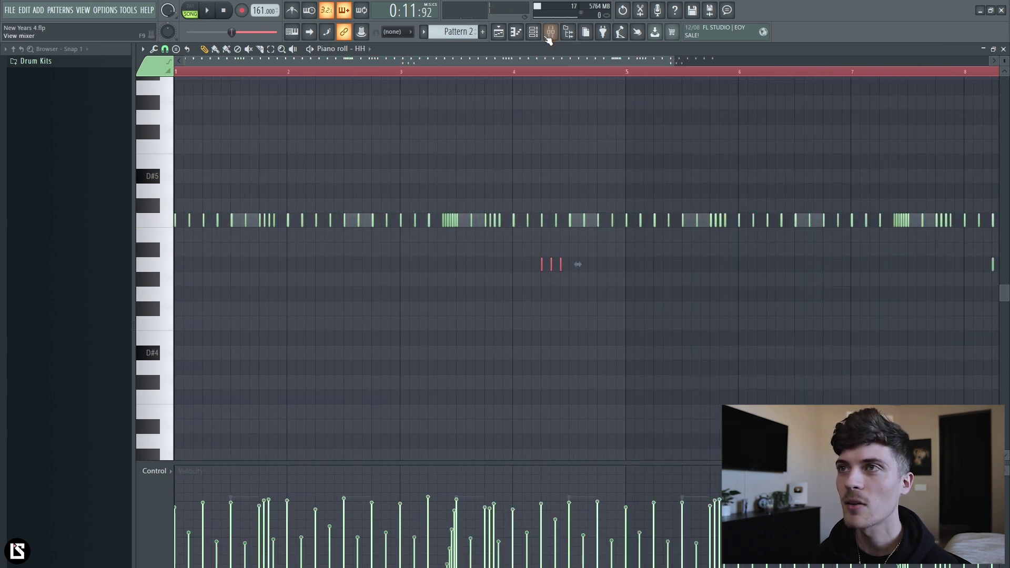
key(space)
- Raise the velocity of the low A4 hi-hat notes in bar 4 while listening to the playback
scroll(648, 153, up, 4)
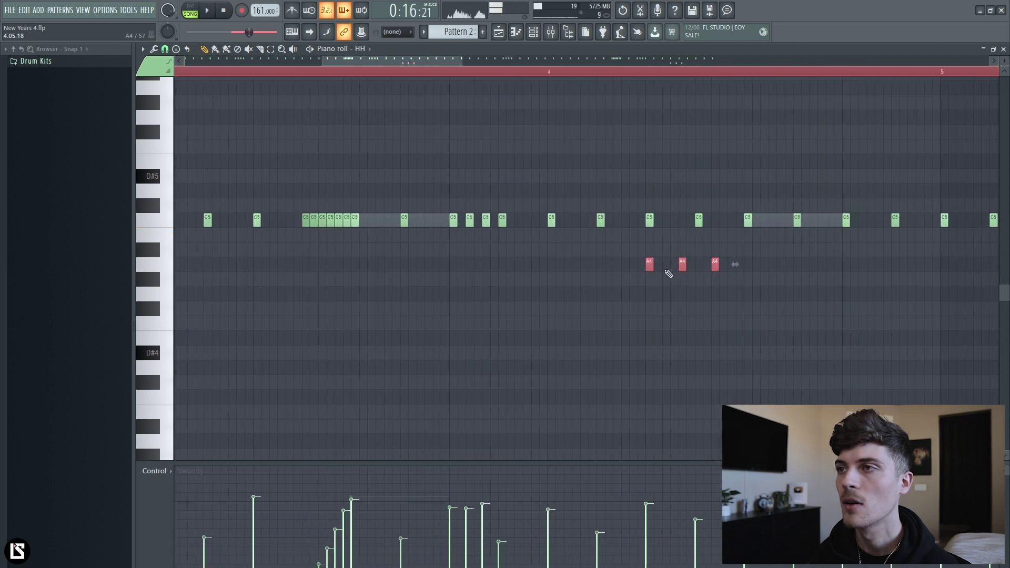
key(space)
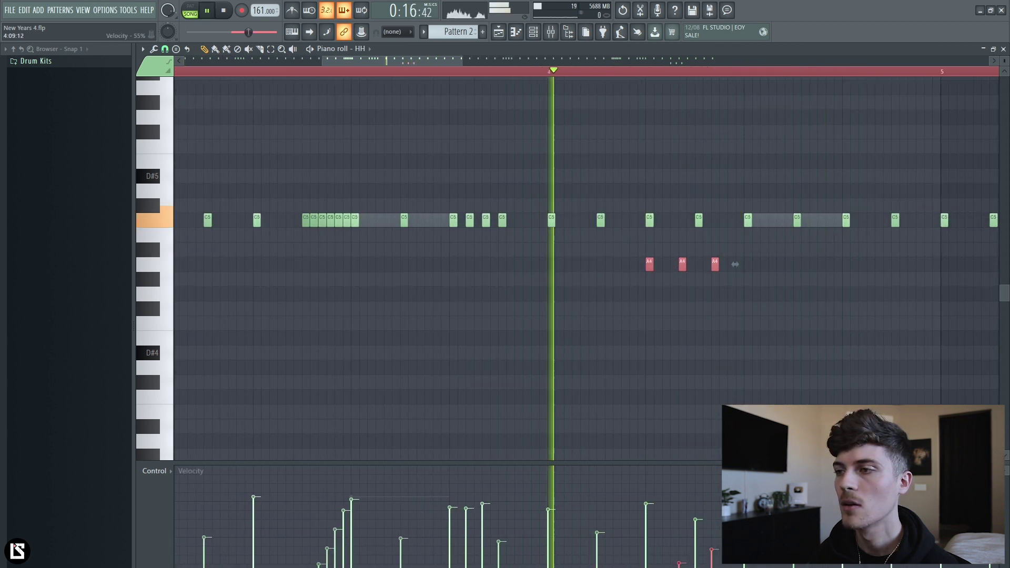
click(650, 295)
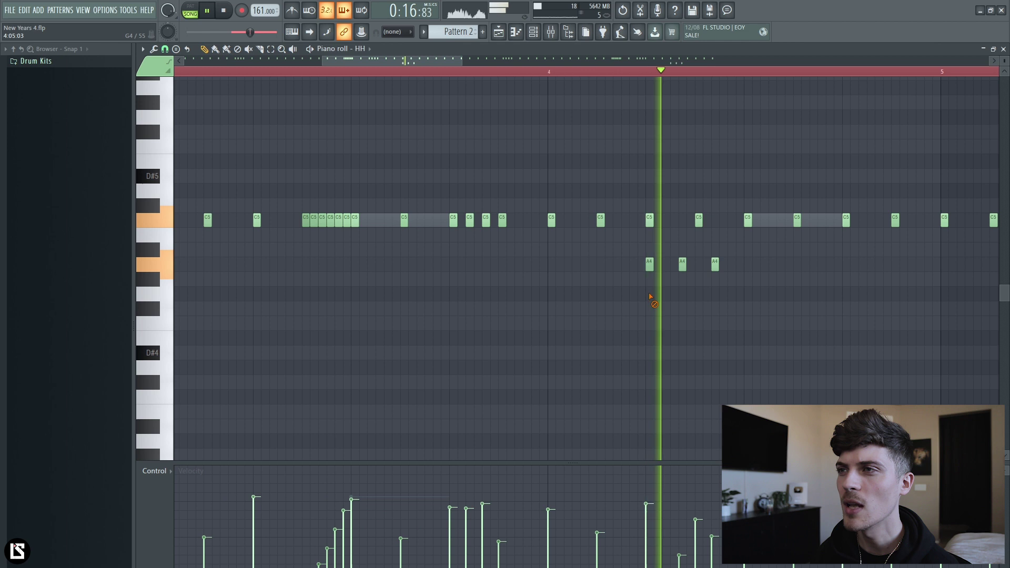
drag(611, 229, 656, 298)
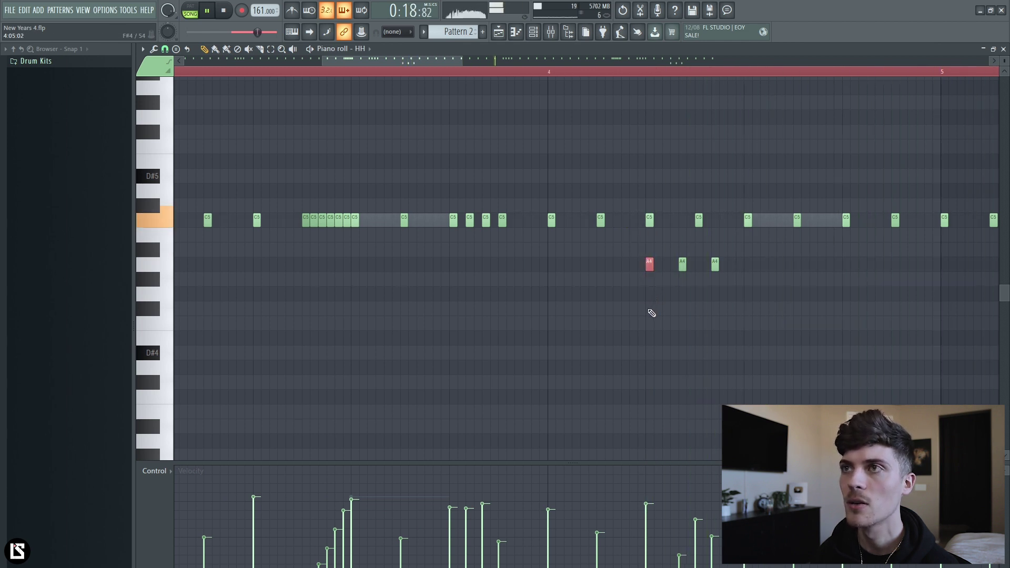
scroll(564, 74, down, 5)
key(space)
- Open the Snare channel's piano roll and place C5 snare hits early in bars 2 and 6
key(F6)
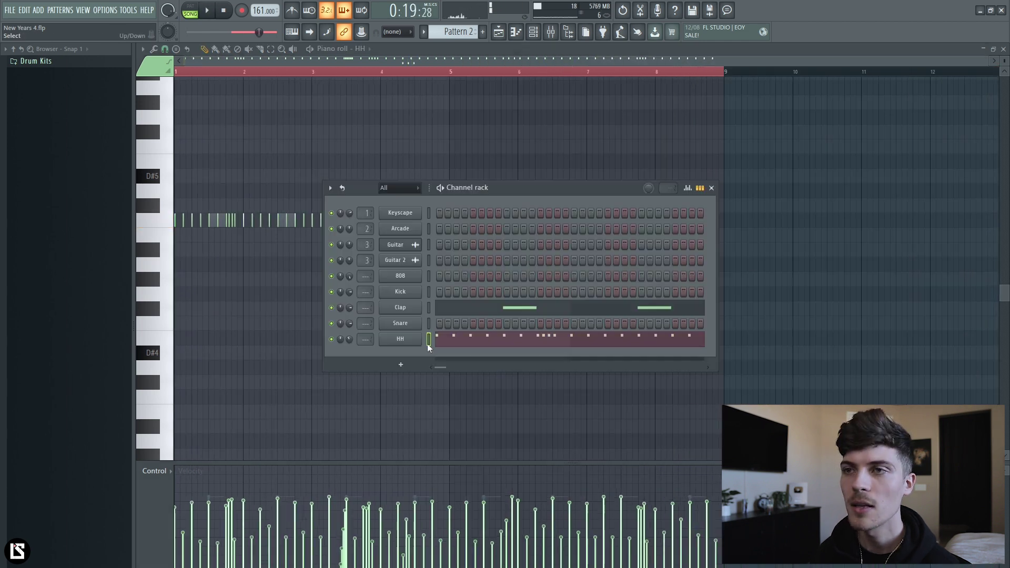
right_click(410, 332)
click(428, 322)
ctrl+scroll(372, 249, up, 4)
key(space)
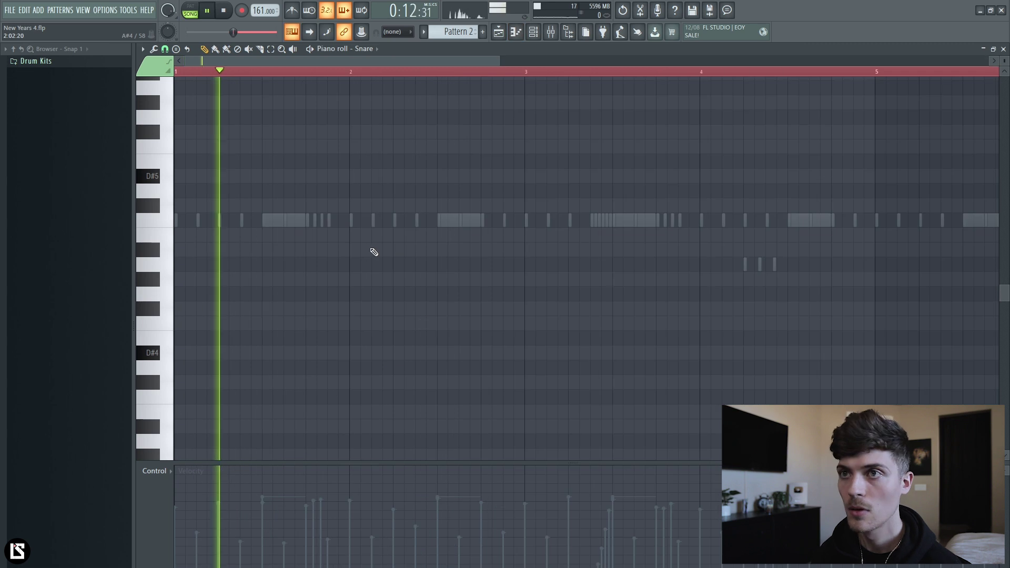
click(378, 220)
drag(445, 62, 626, 64)
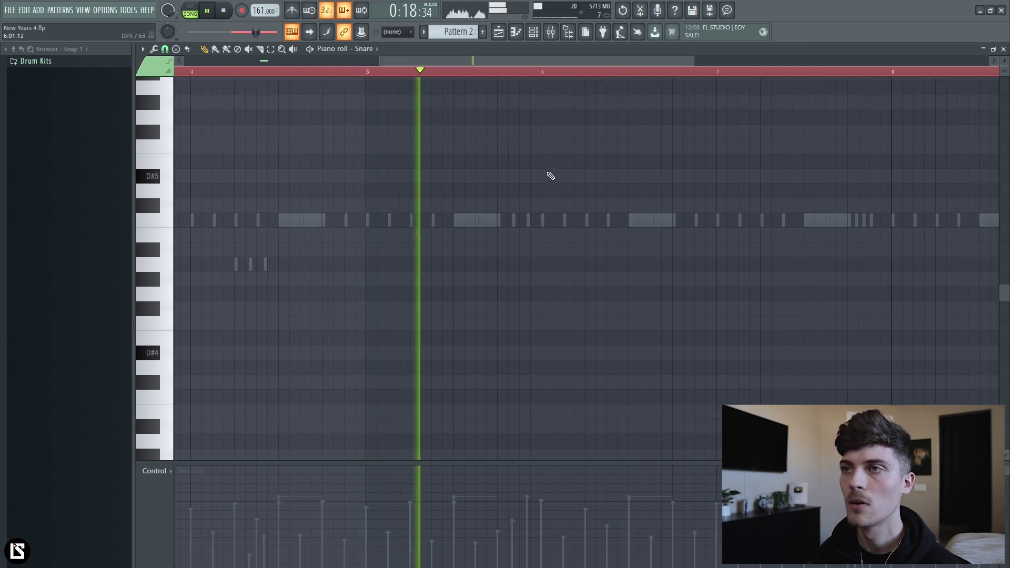
click(566, 221)
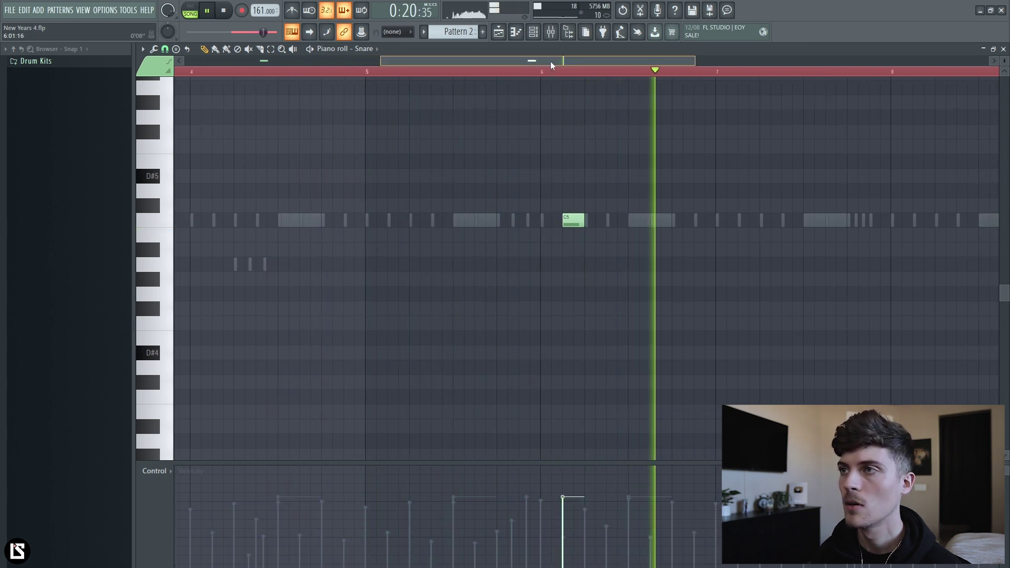
- Place two closing C5 snare hits in the second half of bar 8, the last one with lower velocity
click(725, 220)
click(765, 221)
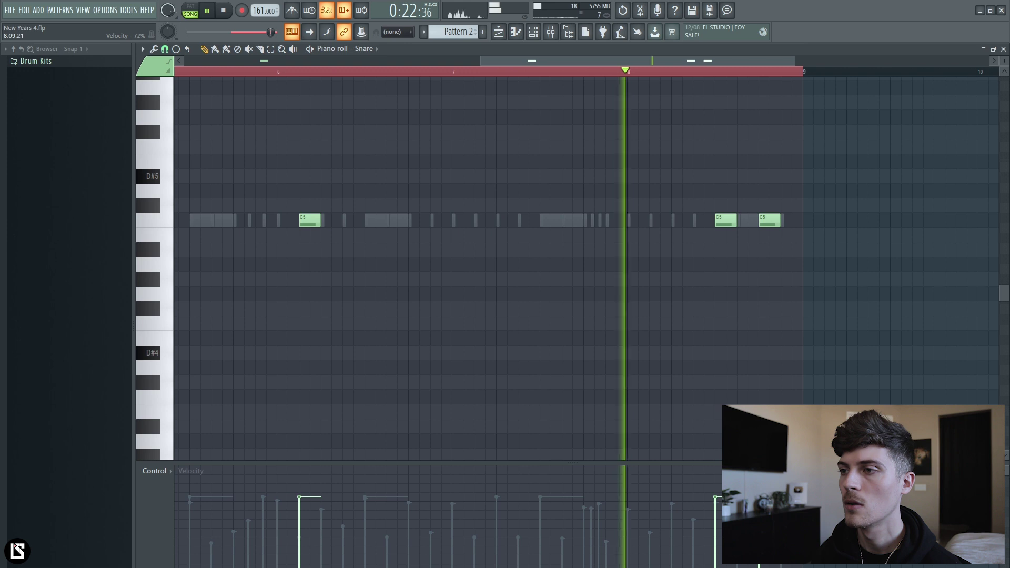
click(639, 73)
scroll(630, 63, up, 3)
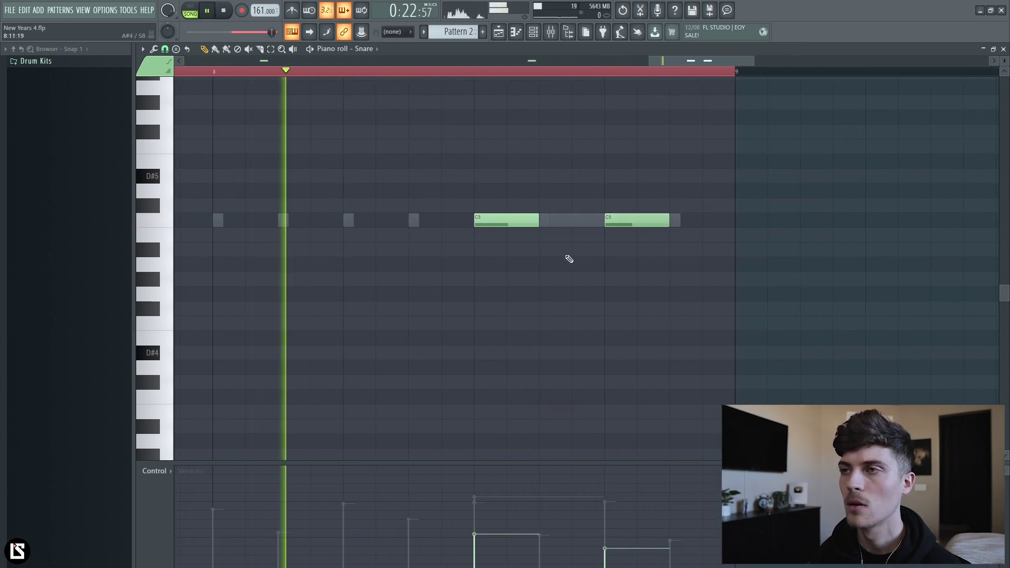
click(682, 221)
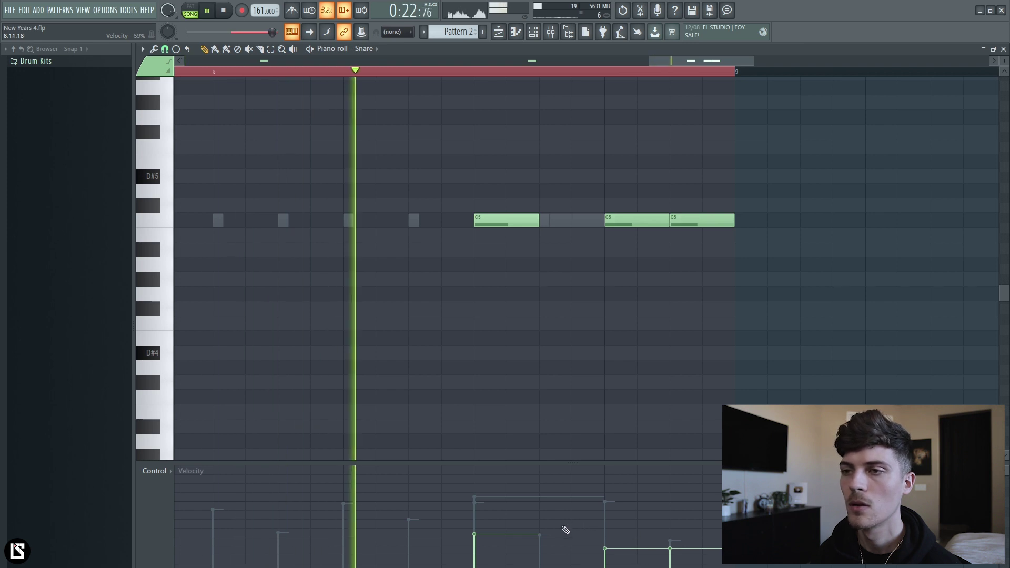
drag(531, 221, 572, 221)
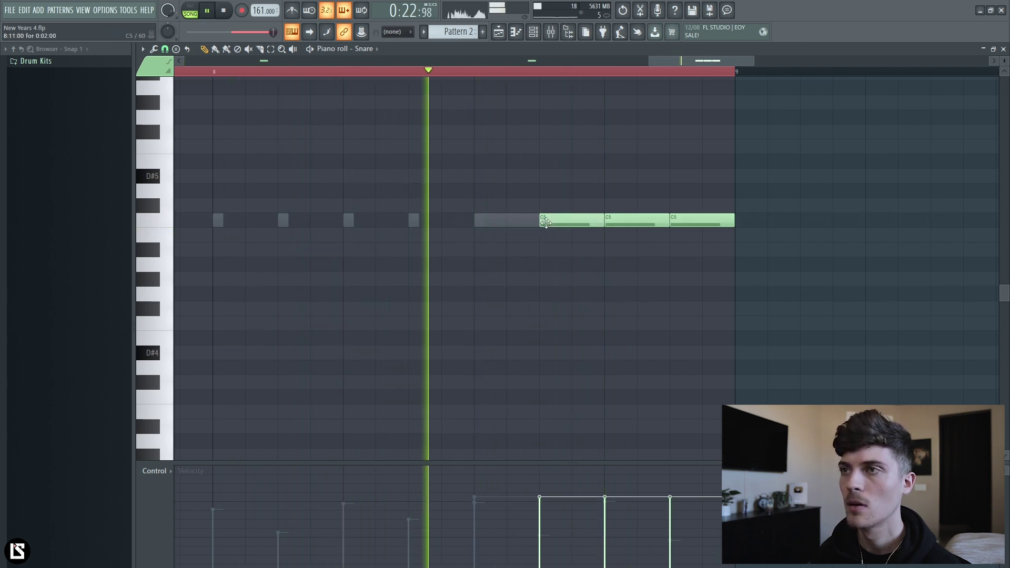
right_click(677, 219)
click(610, 553)
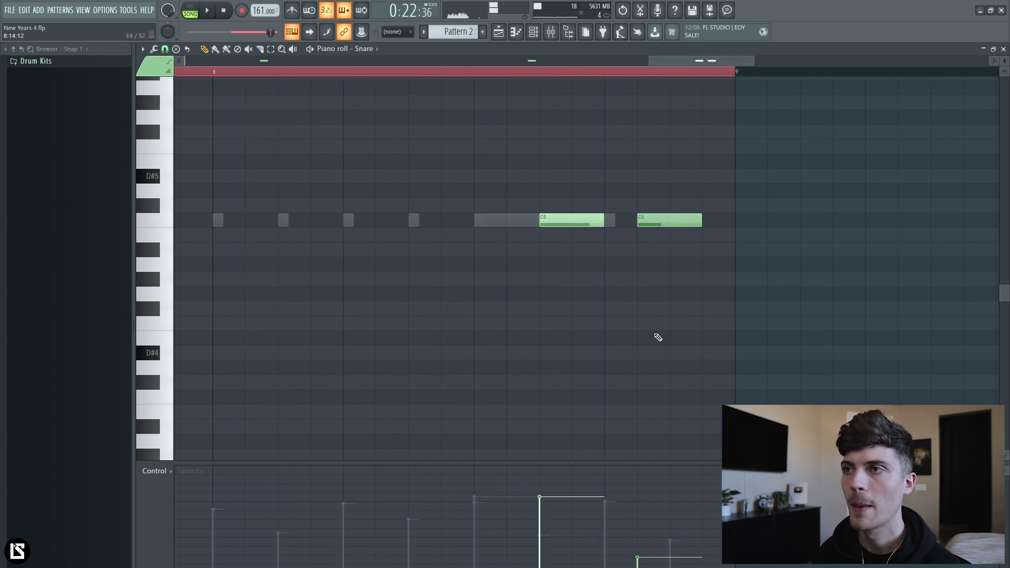
- Copy the lowest bass-line notes from Pattern 1's Keyscape part into the 808 channel of Pattern 2
scroll(591, 74, up, 3)
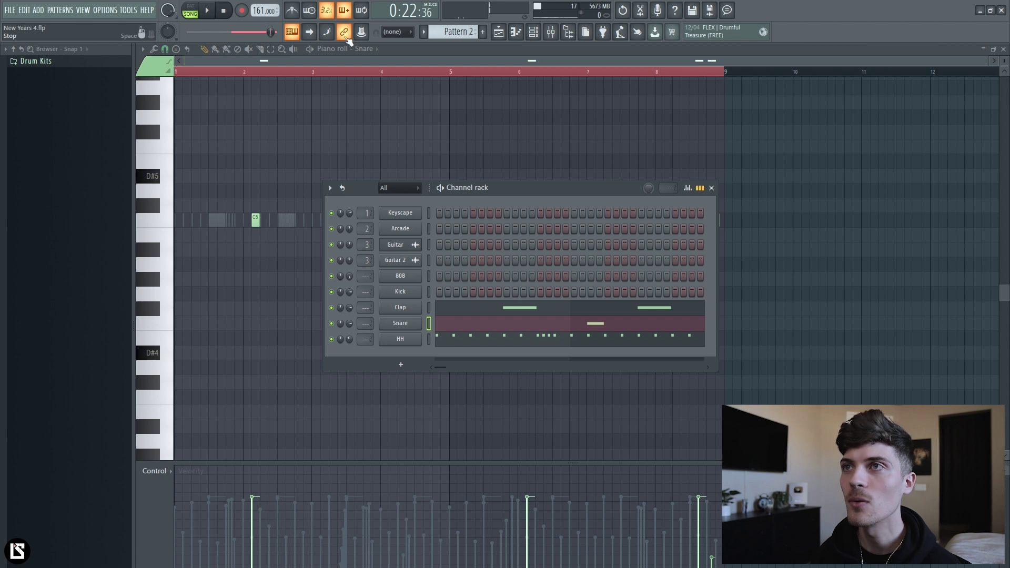
click(499, 35)
double_click(467, 112)
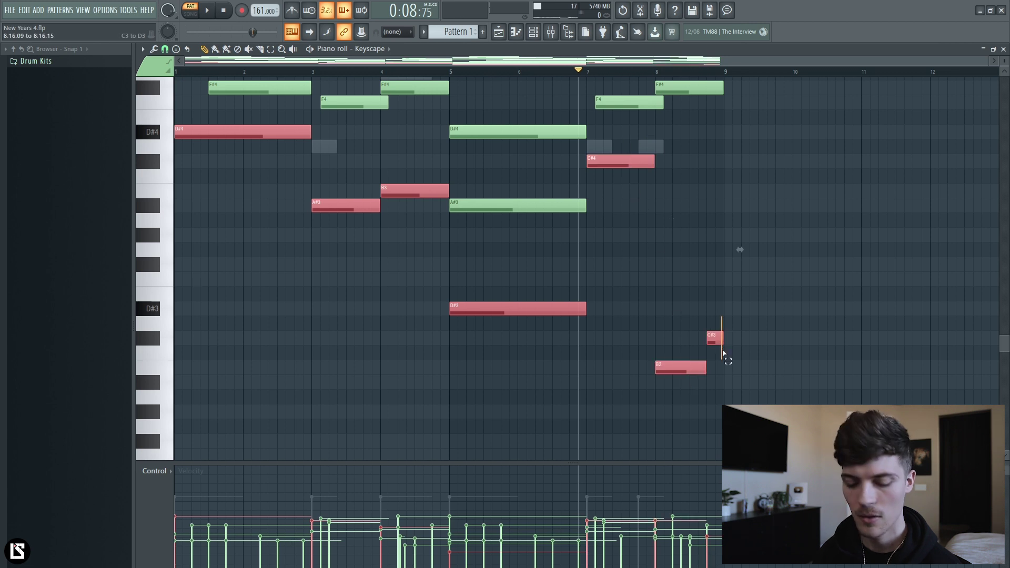
click(533, 32)
click(498, 32)
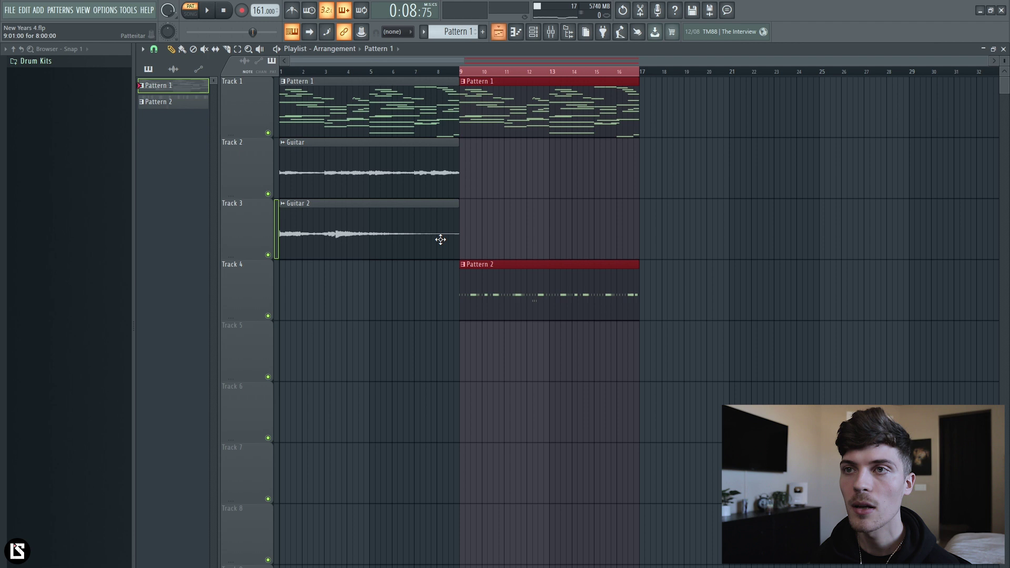
double_click(495, 287)
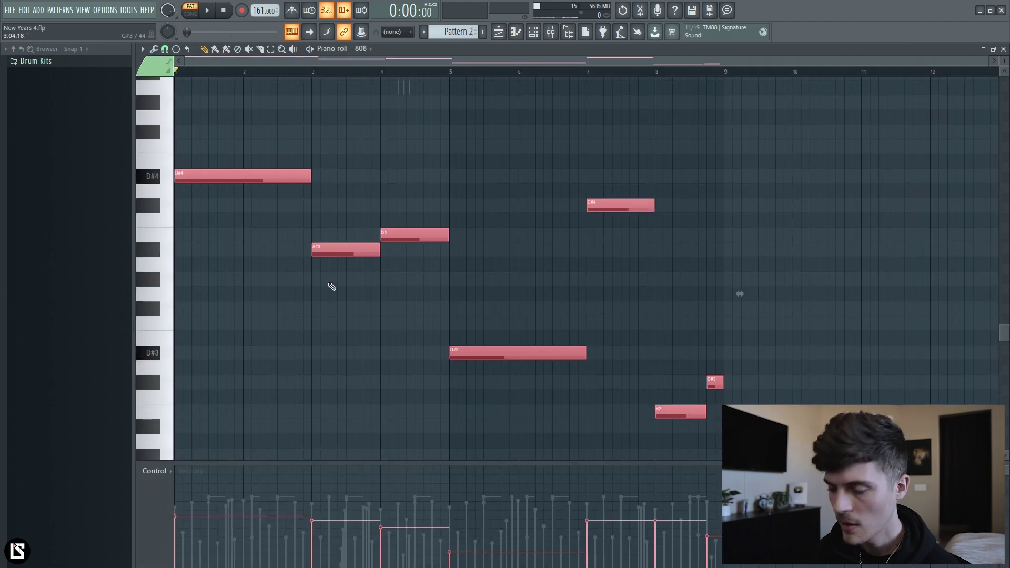
- Transpose the pasted 808 notes up one octave
key(shift+Down)
key(ctrl+Up)
scroll(311, 287, up, 6)
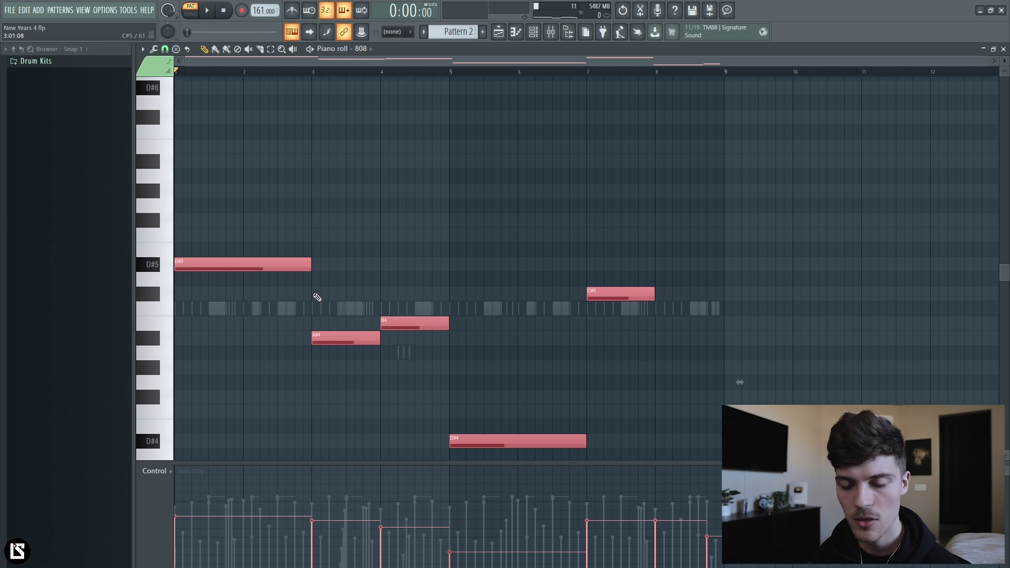
- Rework the 808 line into short, spaced hits and add an extra C#5 note at the end of bar 8
key(ctrl+q)
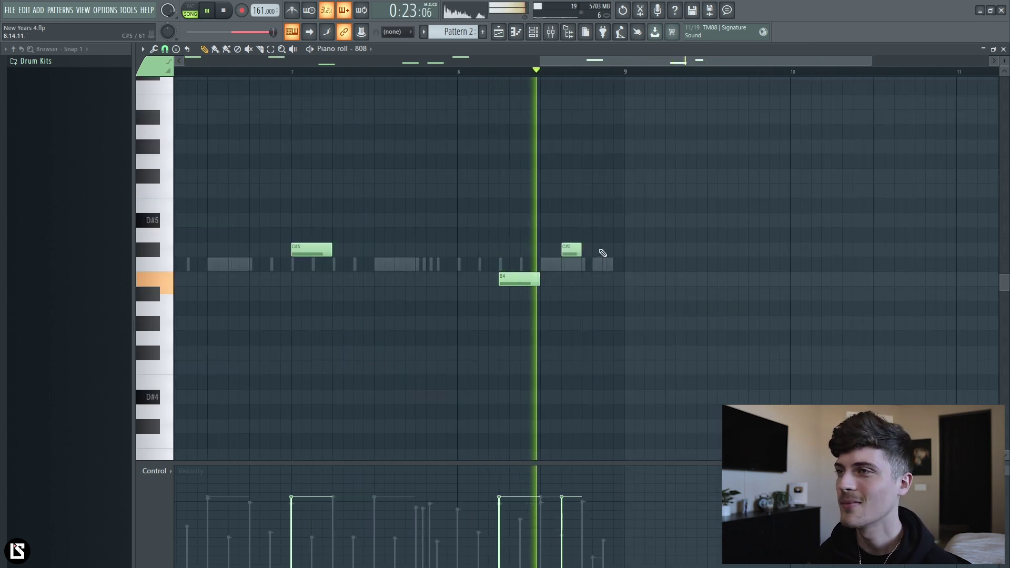
click(610, 250)
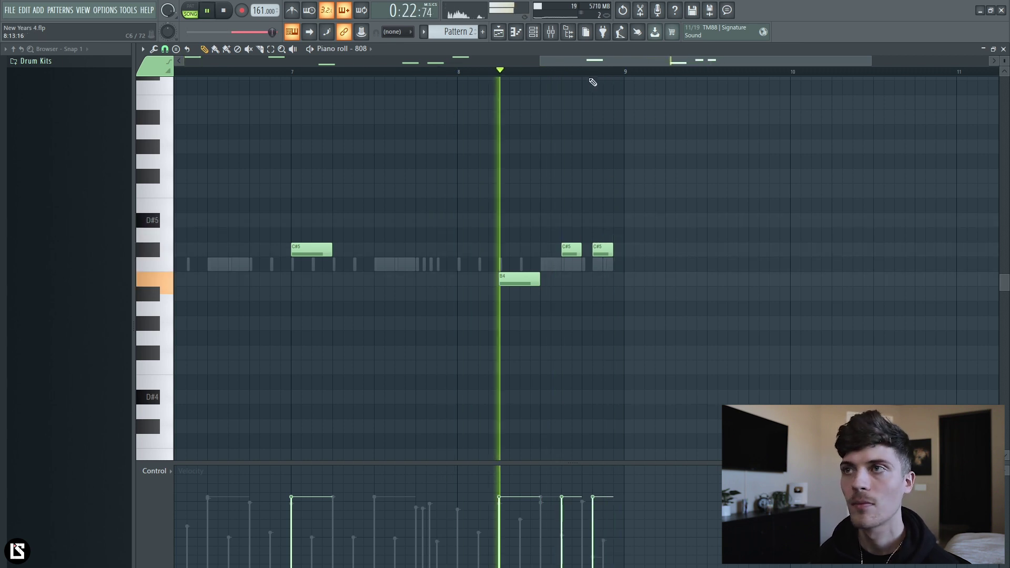
scroll(592, 79, up, 4)
scroll(593, 79, down, 4)
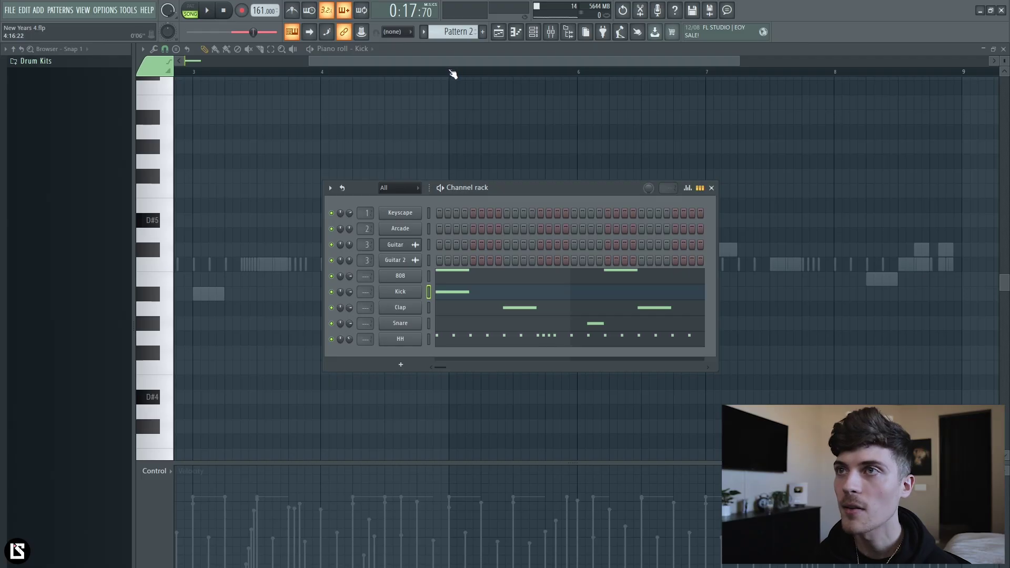
- Raise the bar 1 kick to full velocity and add C5 kicks under the 808 hits in bars 2 and 3
key(F6)
scroll(453, 73, down, 3)
key(space)
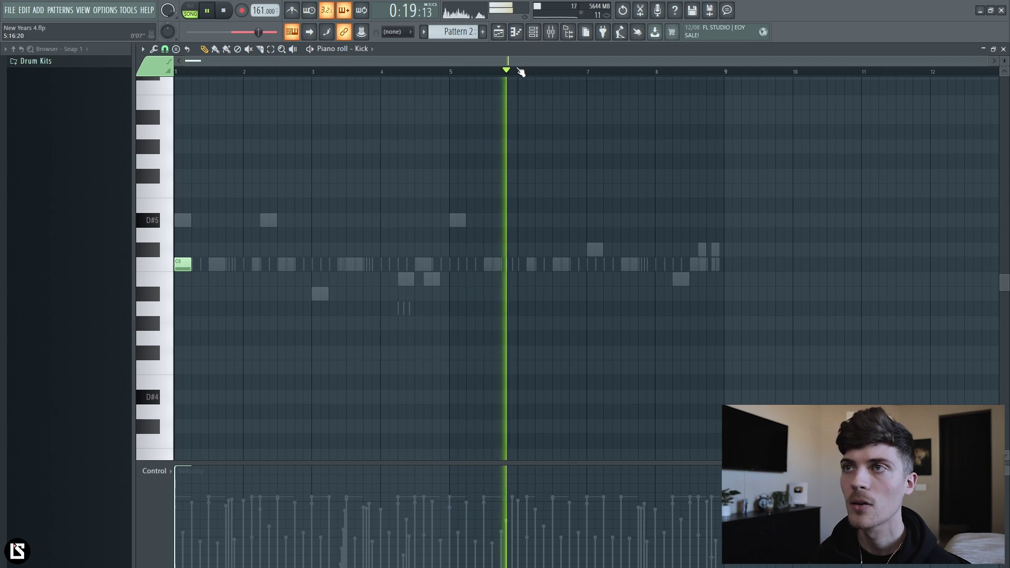
scroll(520, 72, up, 2)
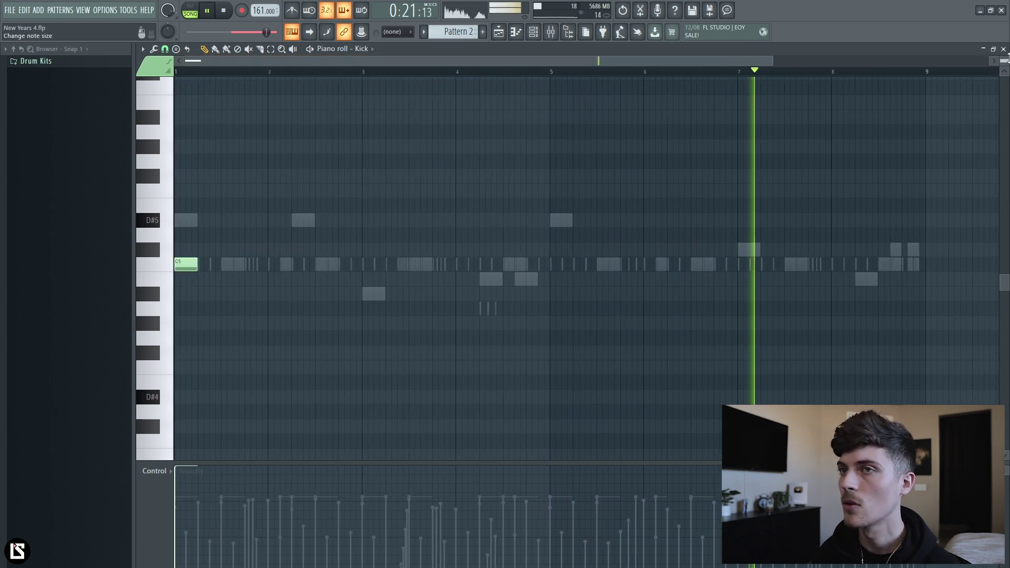
scroll(1006, 59, up, 2)
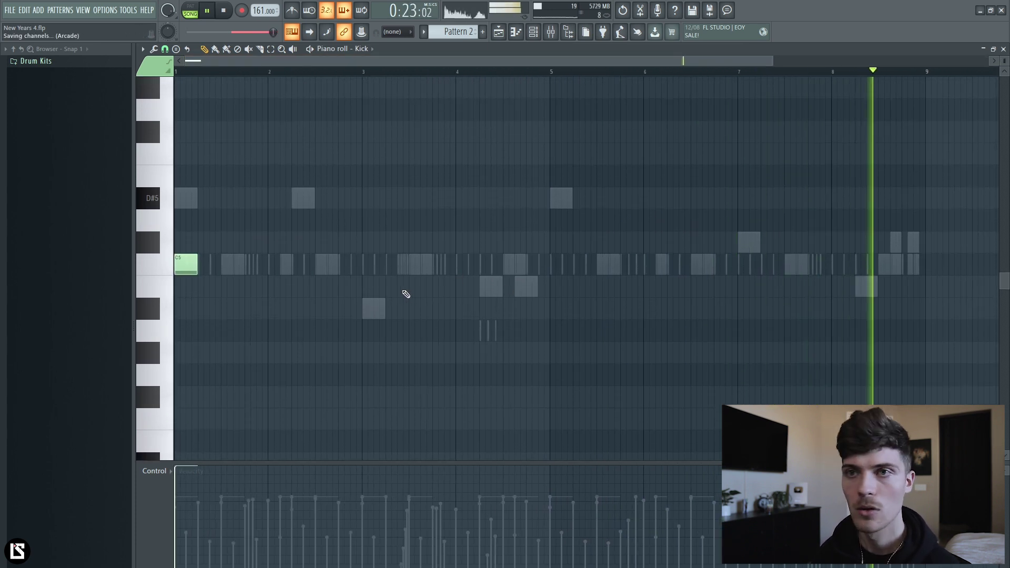
click(298, 266)
click(373, 266)
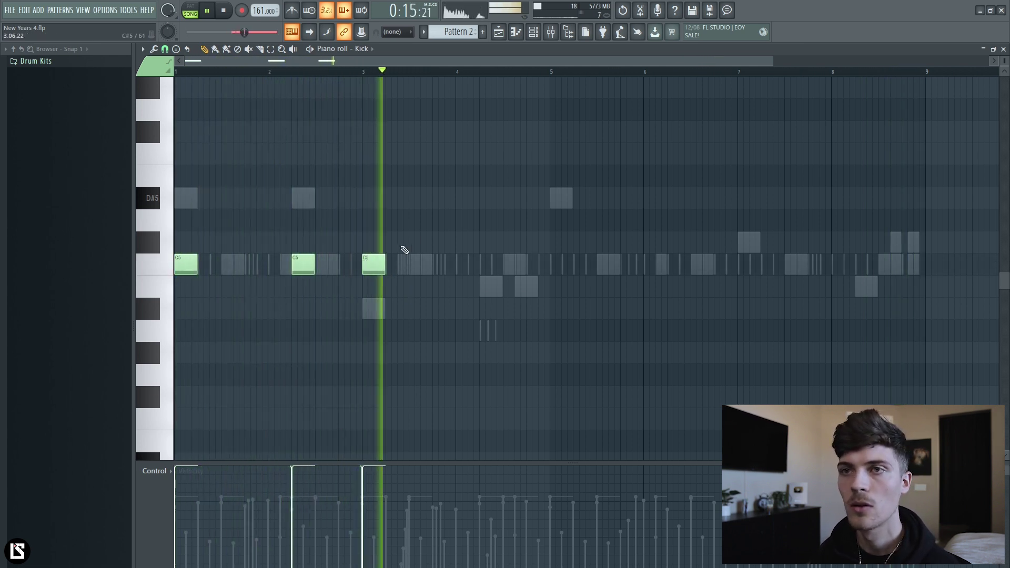
- Copy the three kick notes so that the kick pattern repeats from bar 5
key(ctrl+a)
drag(181, 266, 557, 270)
click(579, 323)
scroll(689, 63, up, 5)
drag(645, 62, 735, 70)
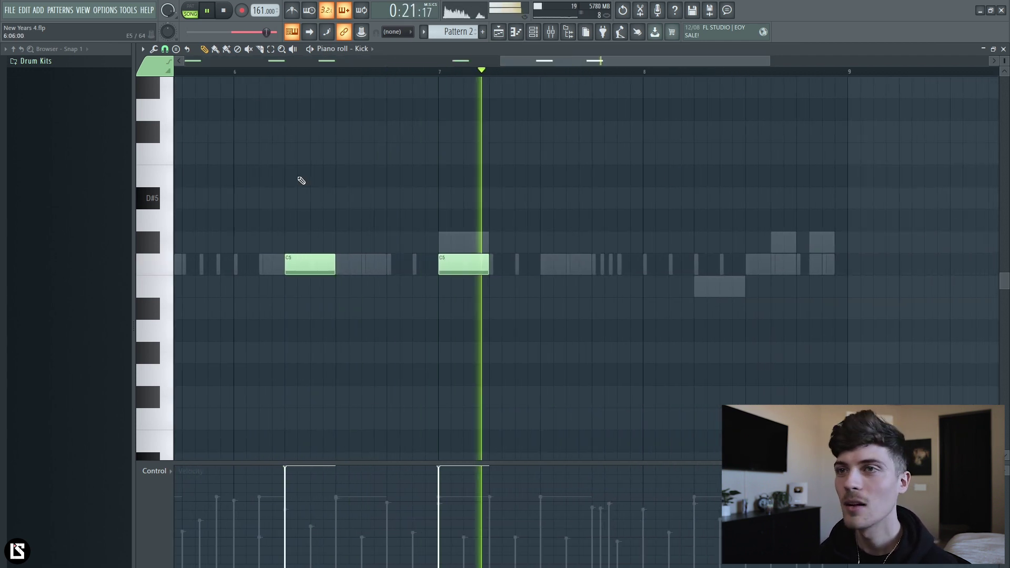
- Delete the copied kick in bar 6 and add a C5 kick under the 808's B4 note in bar 8
right_click(310, 264)
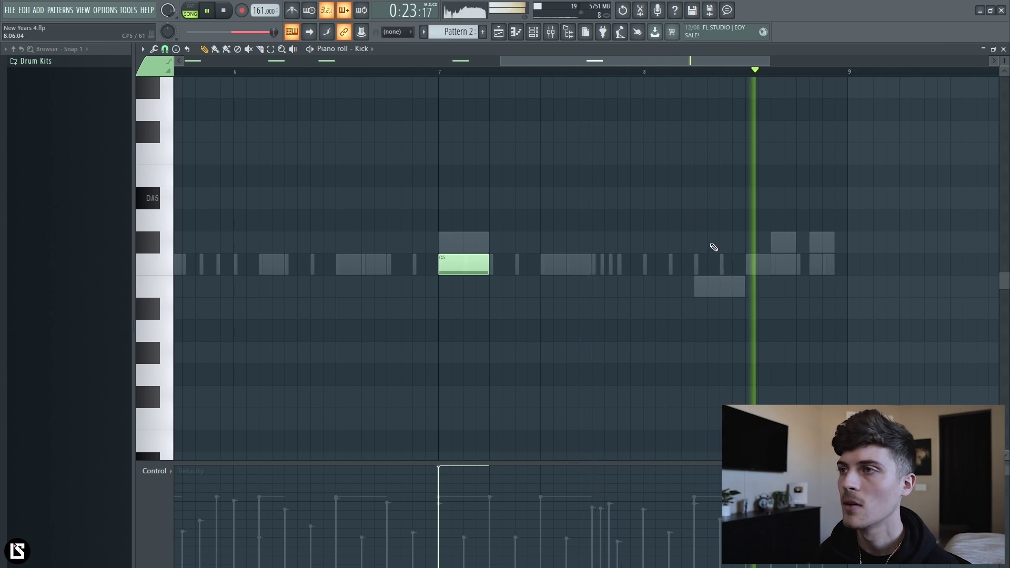
click(699, 262)
scroll(577, 79, down, 4)
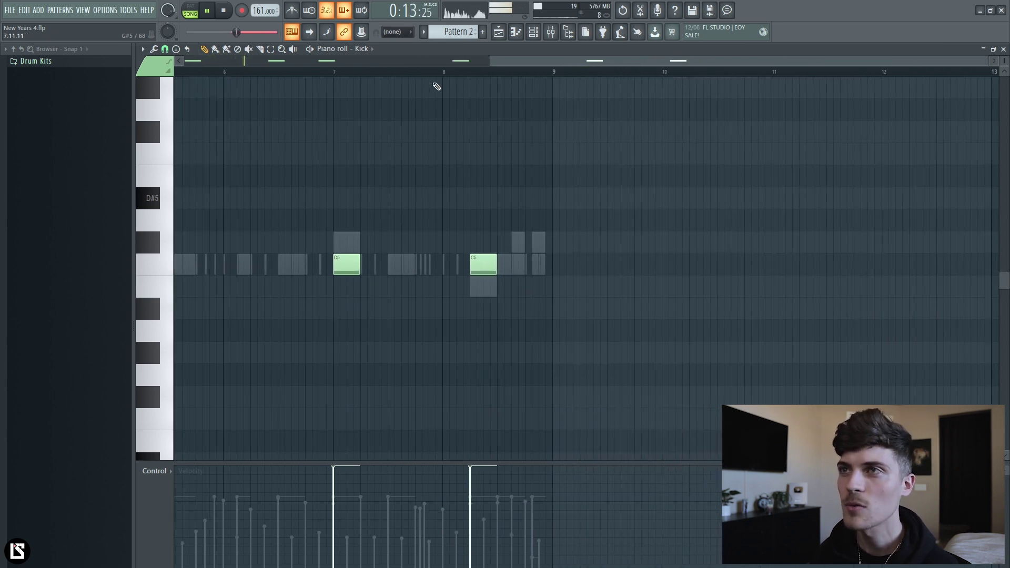
drag(516, 210, 609, 318)
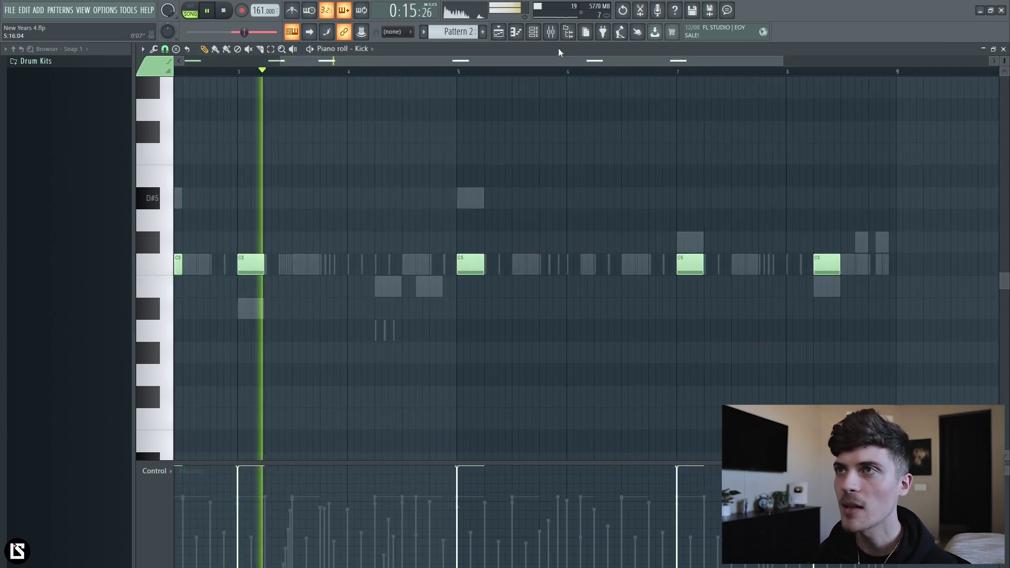
key(F6)
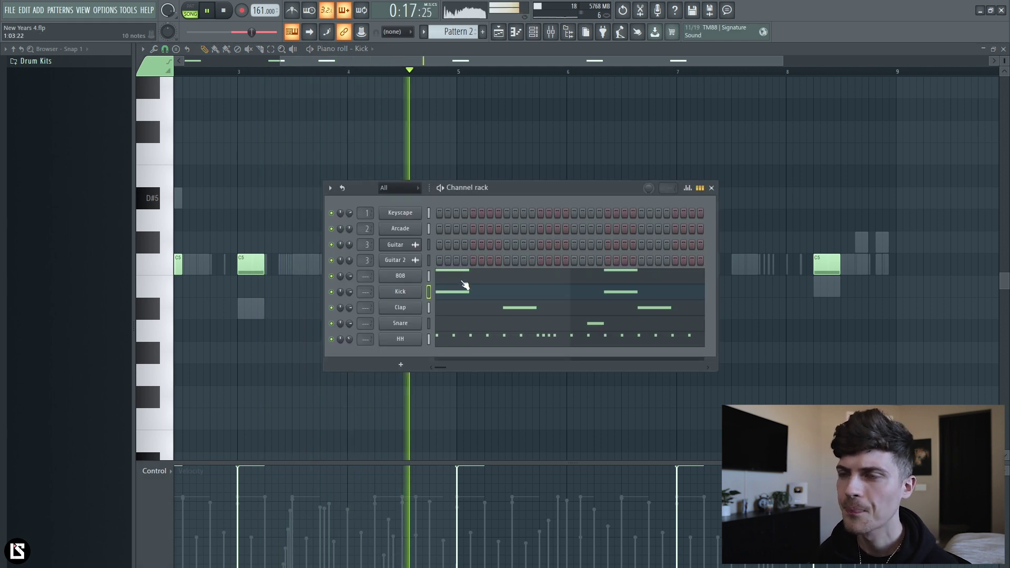
- Delete the 808's final C#5 note at the end of bar 8 and save the project
click(464, 282)
scroll(664, 76, up, 3)
drag(599, 63, 759, 84)
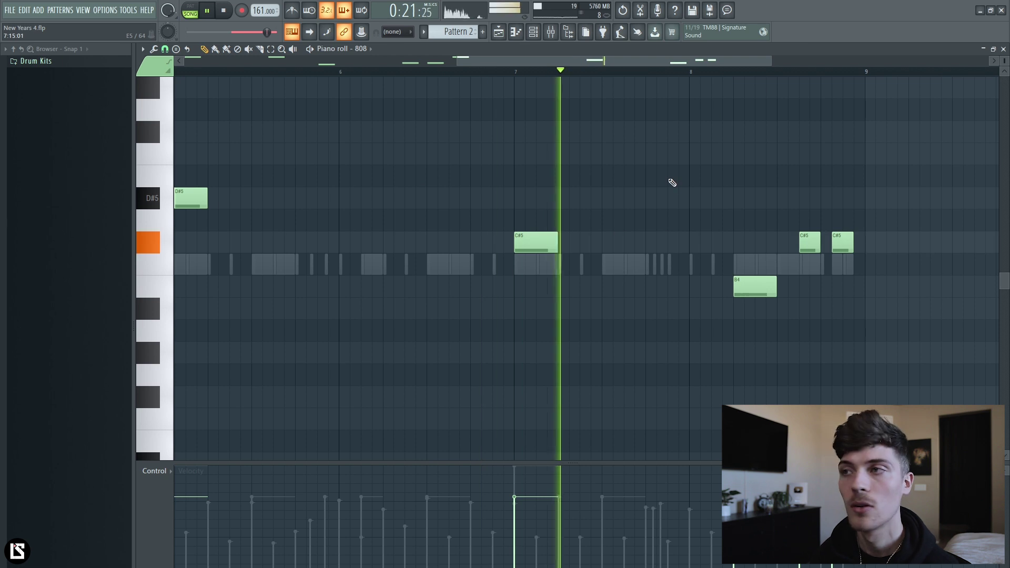
scroll(631, 171, right, 4)
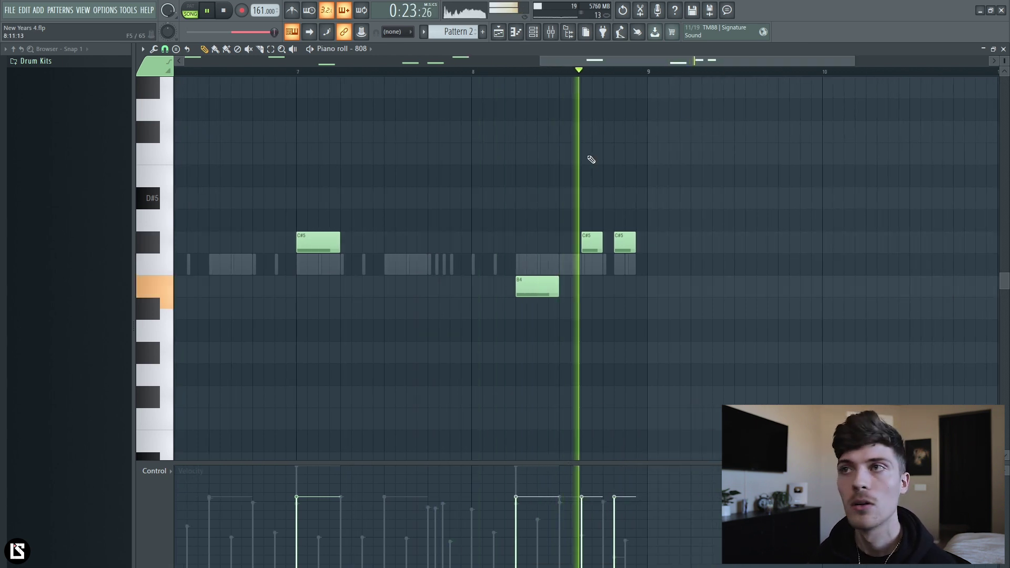
click(536, 35)
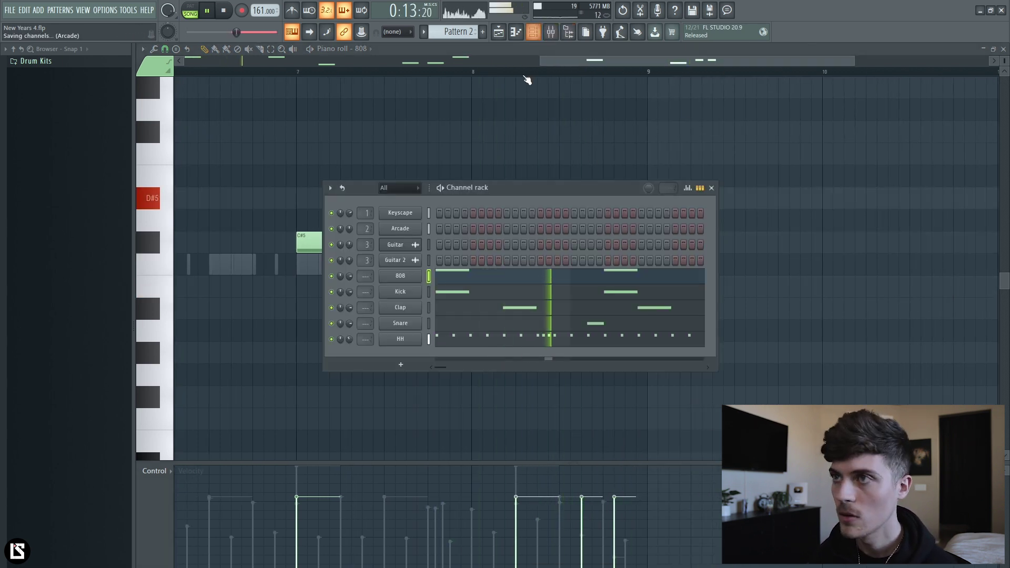
key(F6)
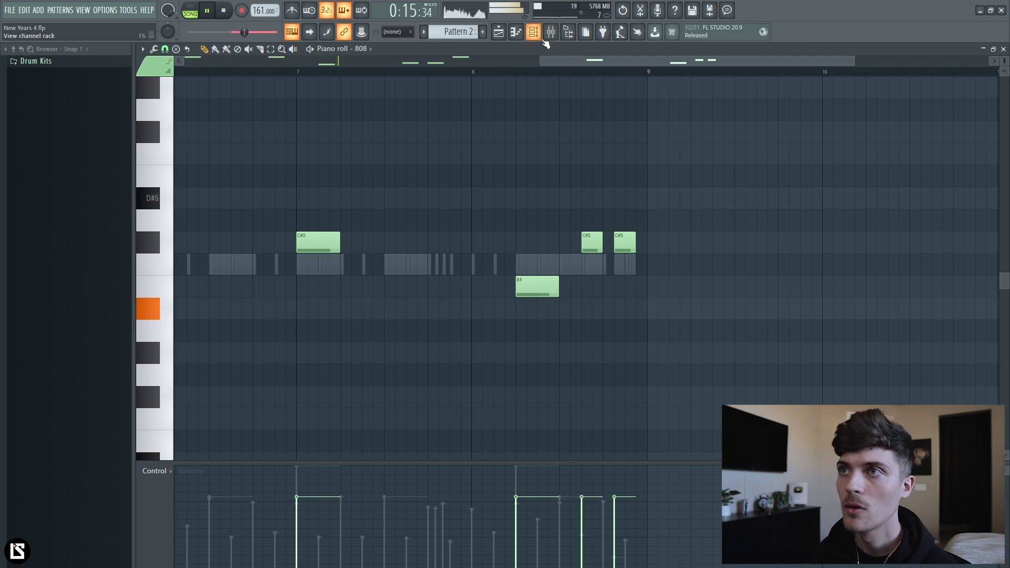
right_click(629, 243)
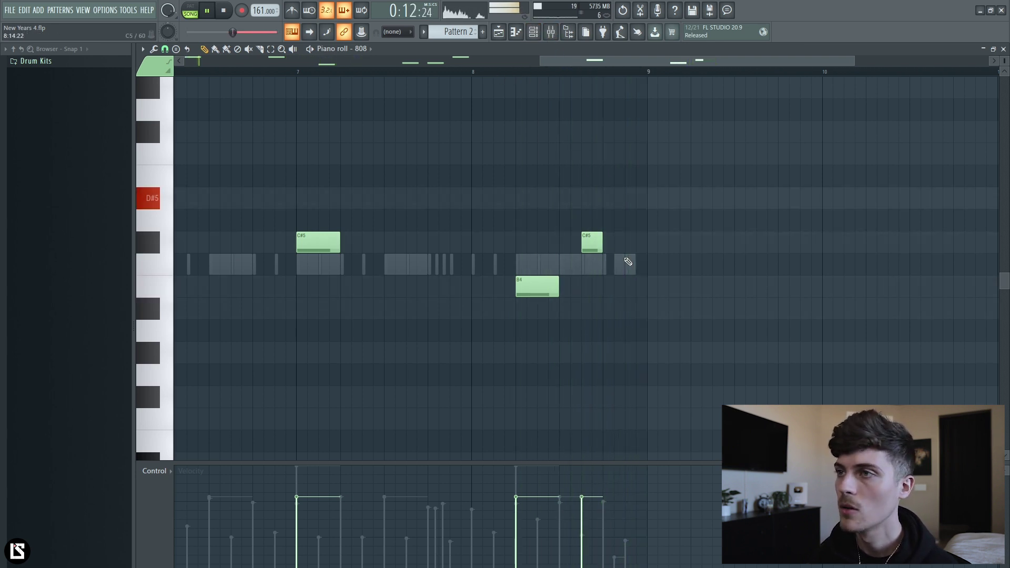
key(ctrl+z)
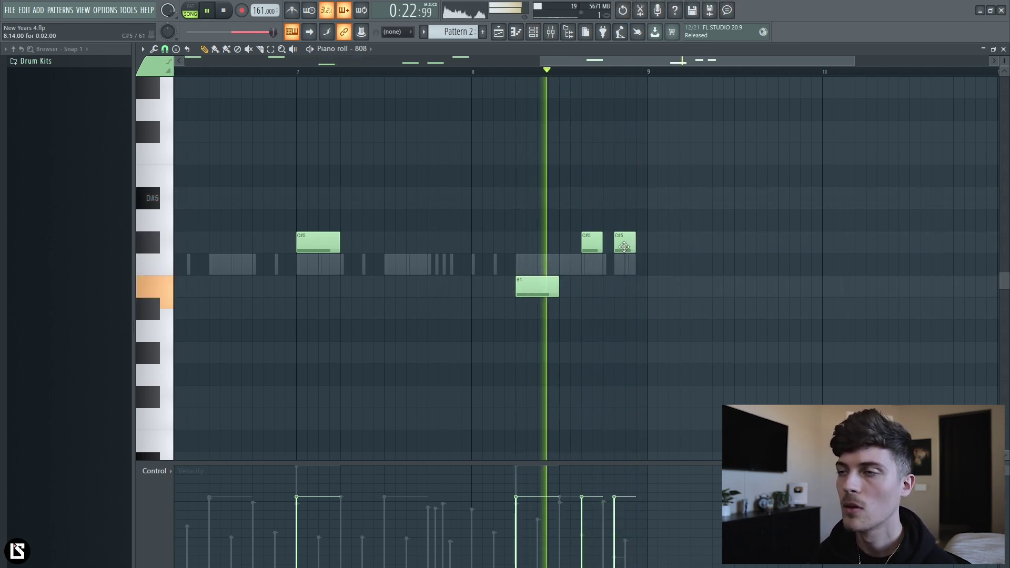
right_click(626, 249)
key(ctrl+s)
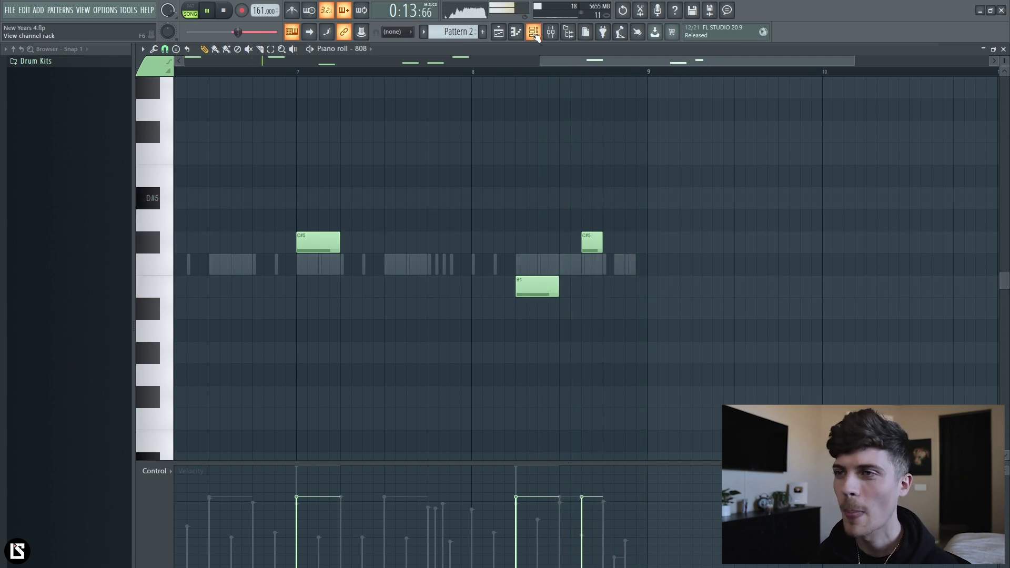
- Return to the playlist arrangement and reduce the track height to fit more tracks in view
click(535, 33)
key(F6)
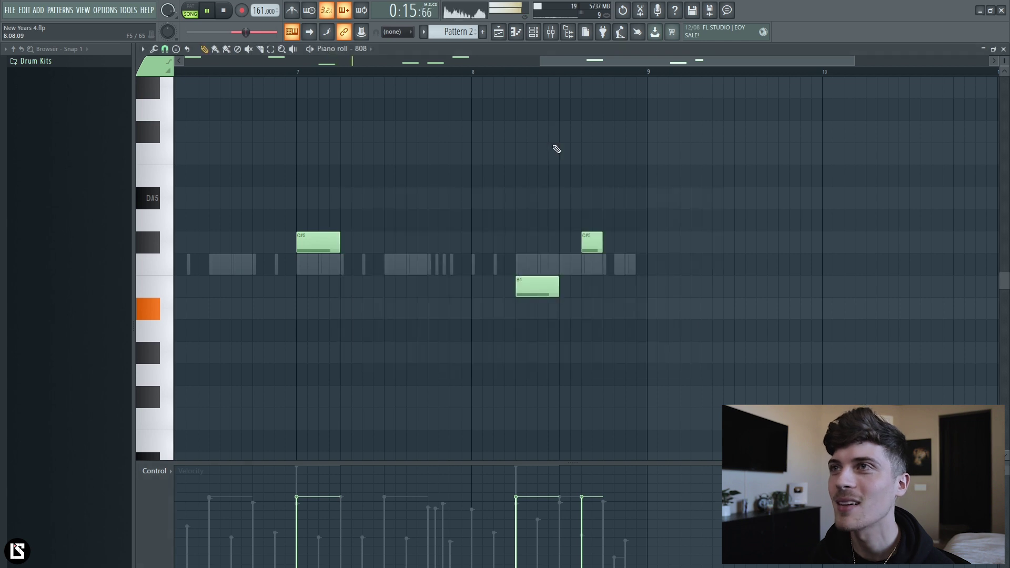
click(533, 32)
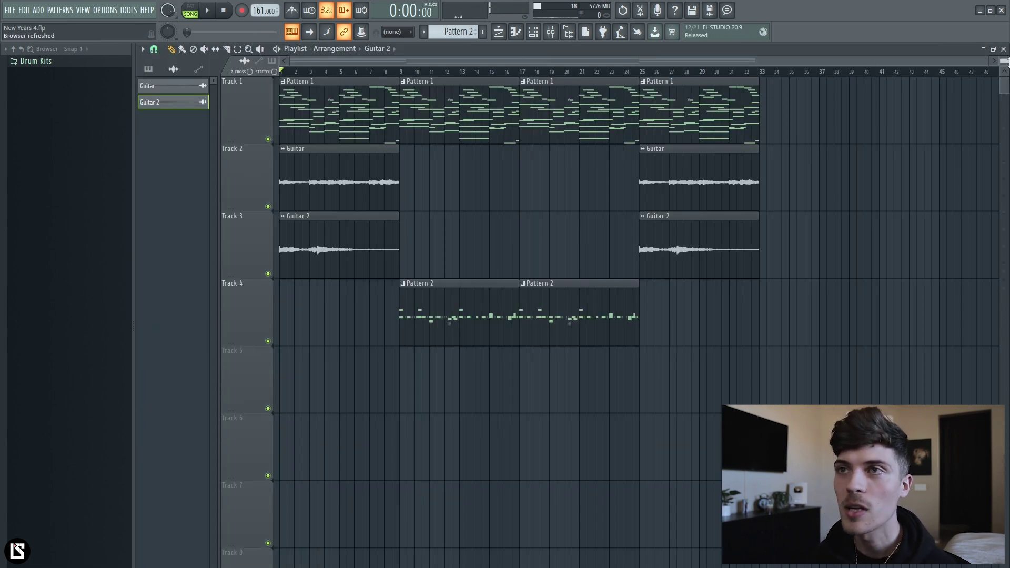
drag(1005, 61, 1007, 58)
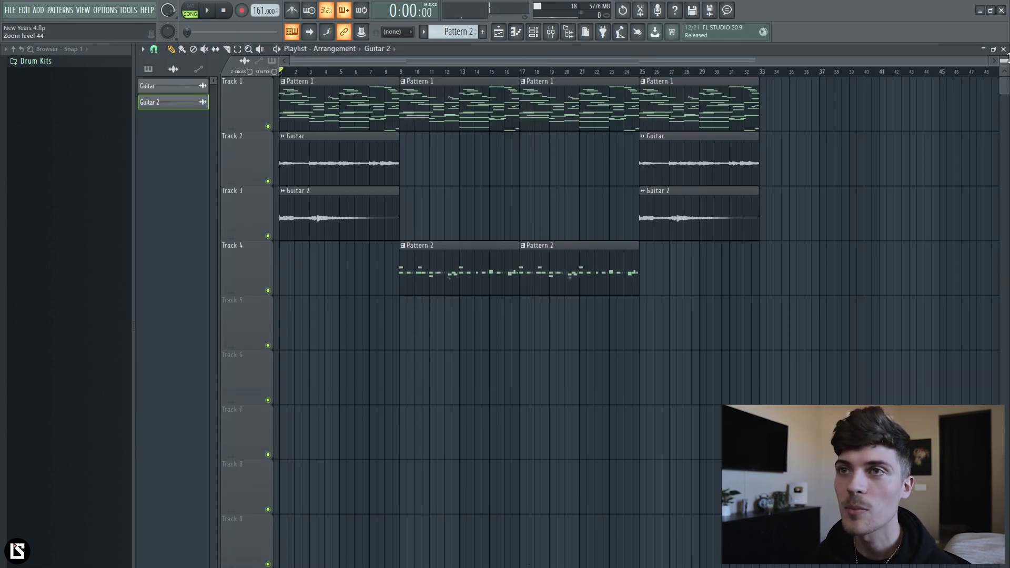